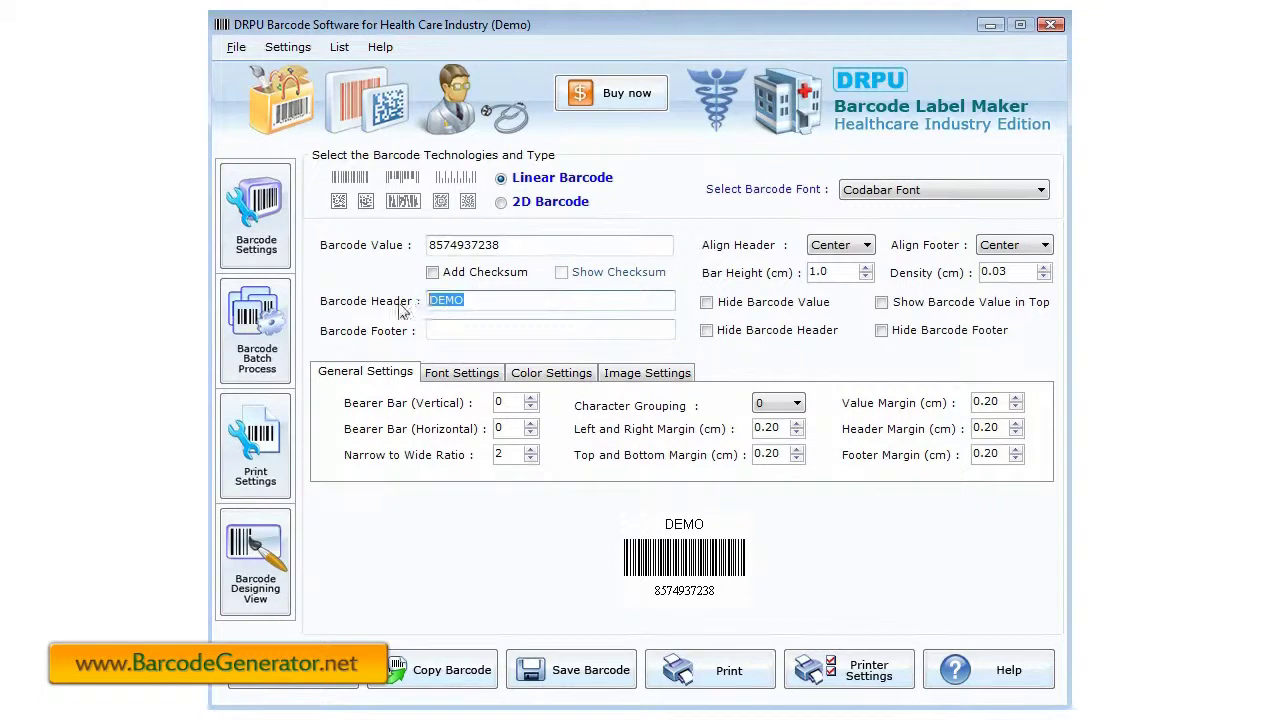
# - Set the linear barcode's footer to "Item 11024" and try several barcode fonts, ending with Interleaved 2 of 5 Font
pyautogui.click(443, 333)
pyautogui.write('Item 11024')
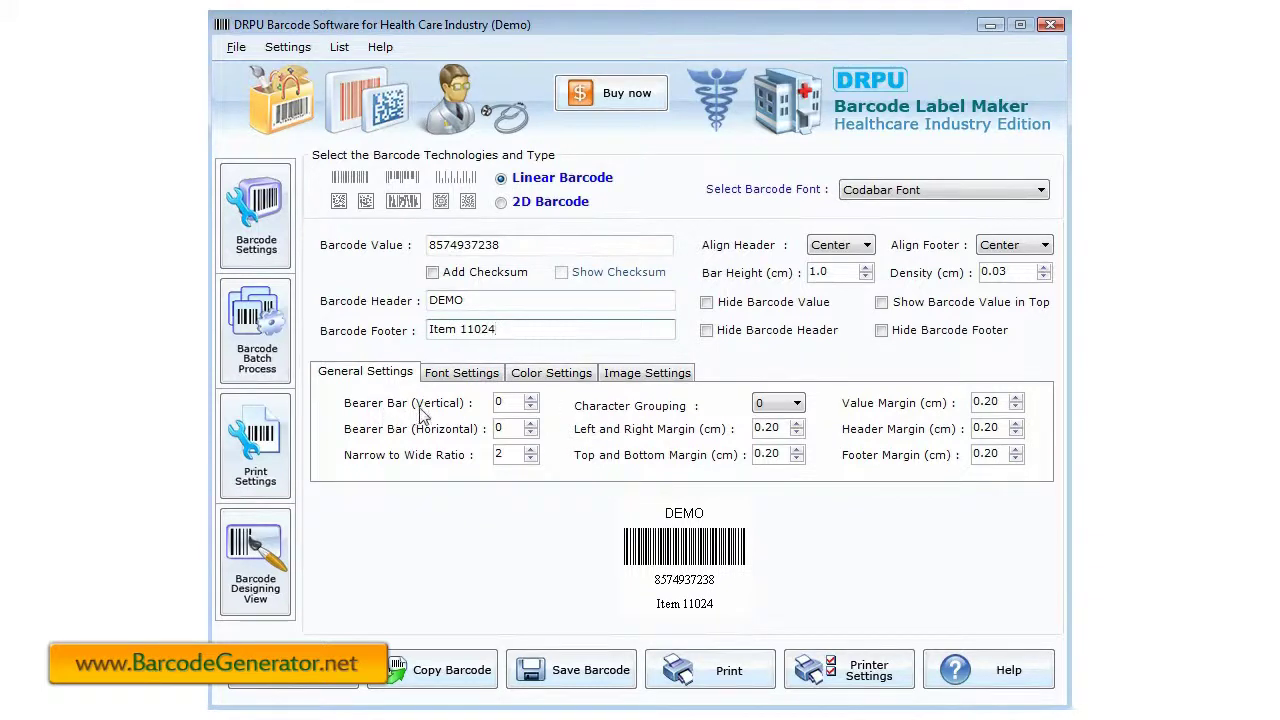
pyautogui.click(880, 190)
pyautogui.click(880, 229)
pyautogui.click(880, 190)
pyautogui.click(897, 261)
pyautogui.click(880, 190)
pyautogui.click(897, 372)
pyautogui.click(897, 190)
pyautogui.click(897, 311)
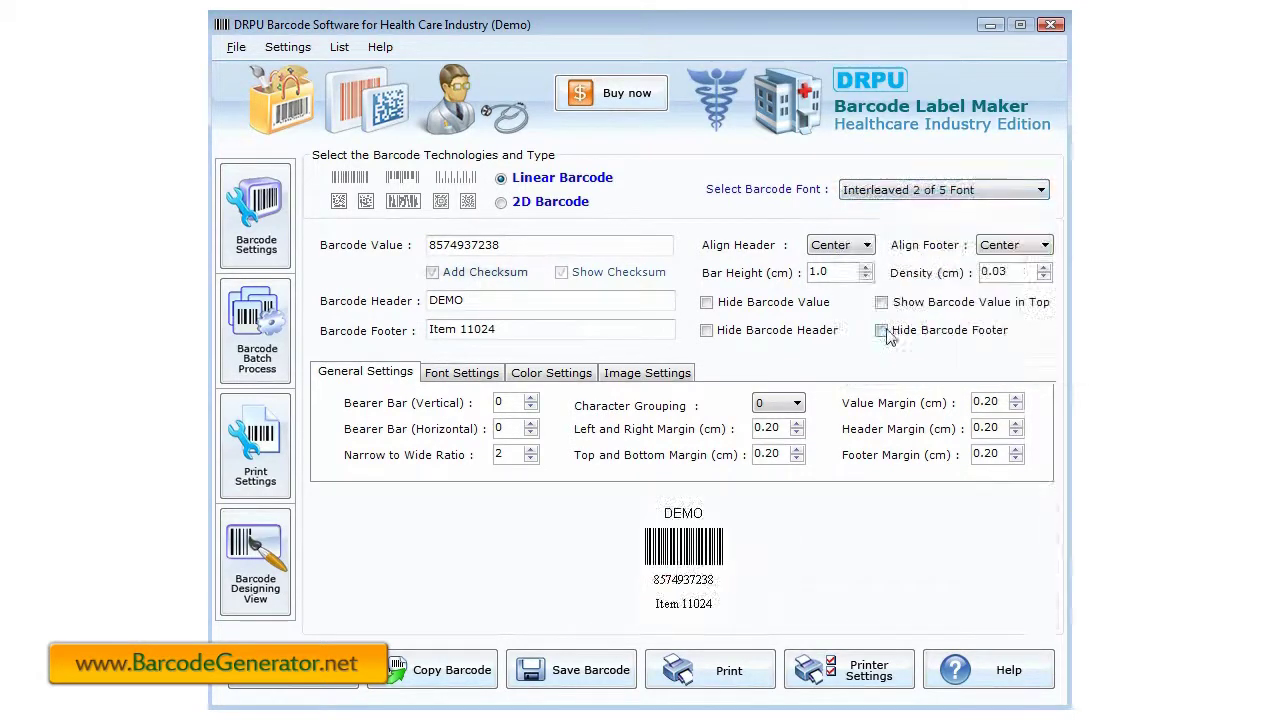
# - Switch the barcode type to 2D Barcode and set its barcode value to 12934732
pyautogui.click(518, 205)
pyautogui.moveTo(531, 245); pyautogui.dragTo(389, 254)
pyautogui.write('12934732')
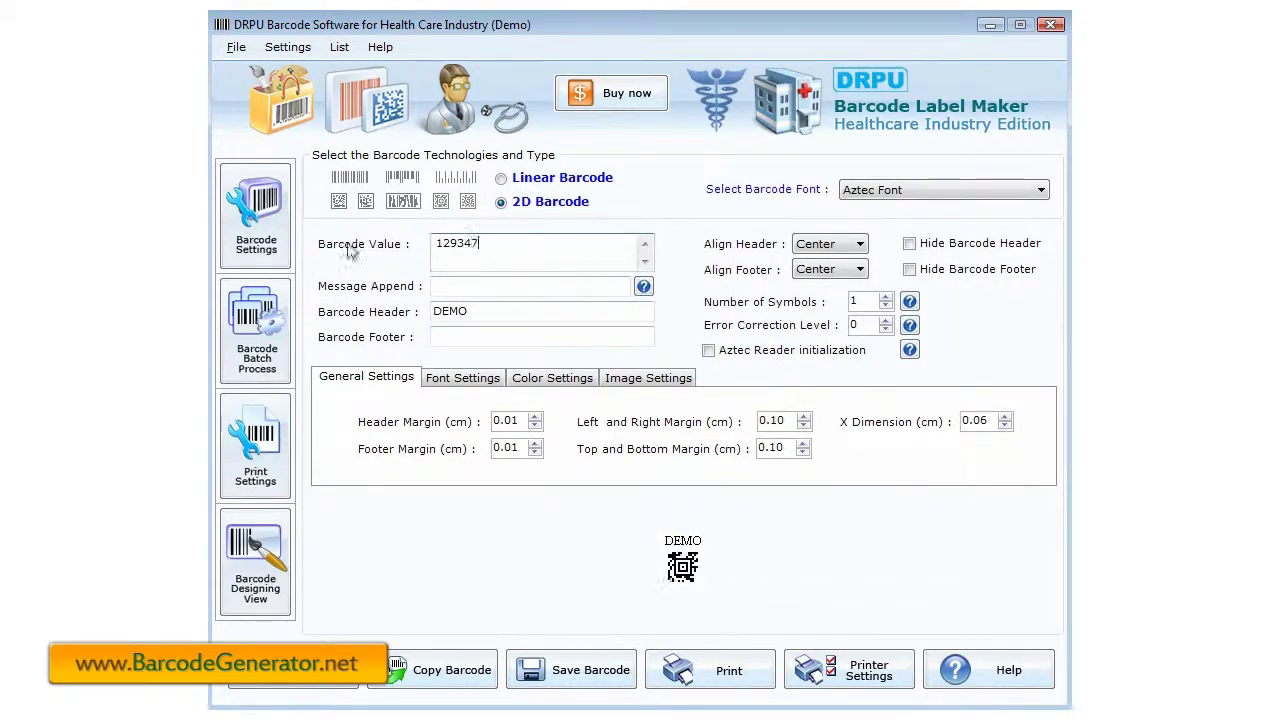
# - Try the DataMatrix font for the 2D barcode and settle on PDF417 Font
pyautogui.click(958, 190)
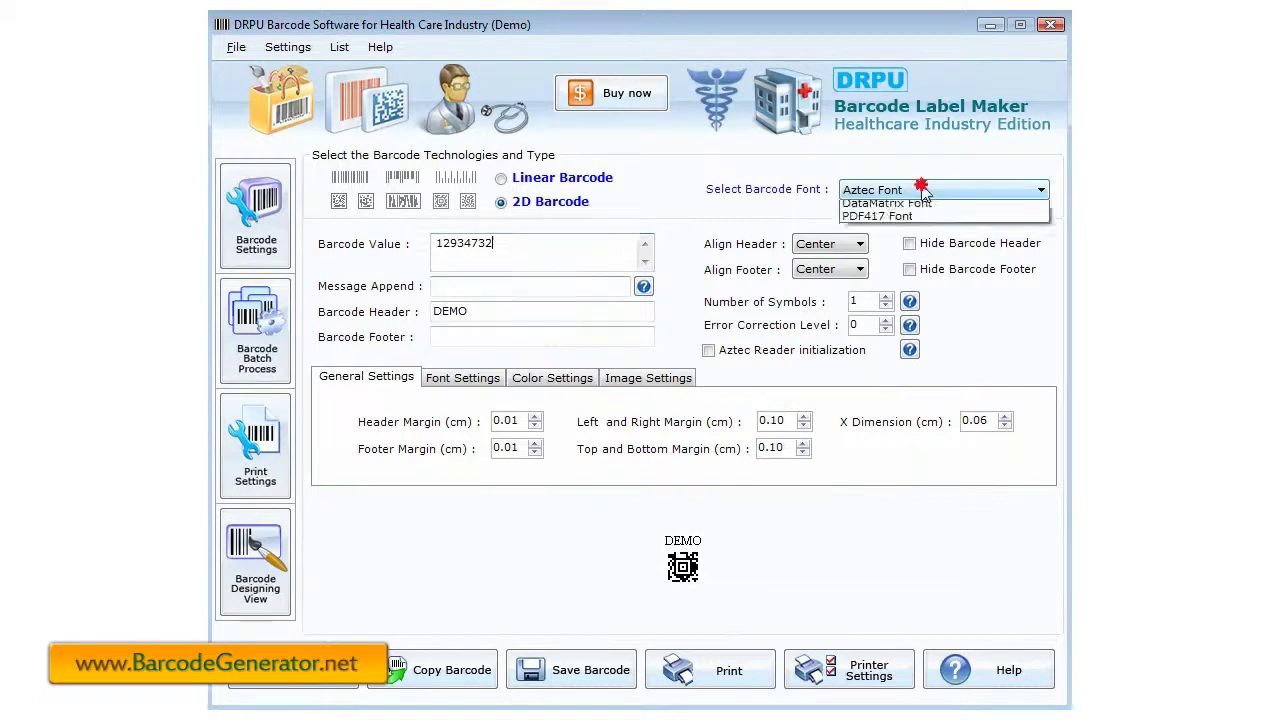
pyautogui.click(903, 218)
pyautogui.click(900, 192)
pyautogui.click(895, 231)
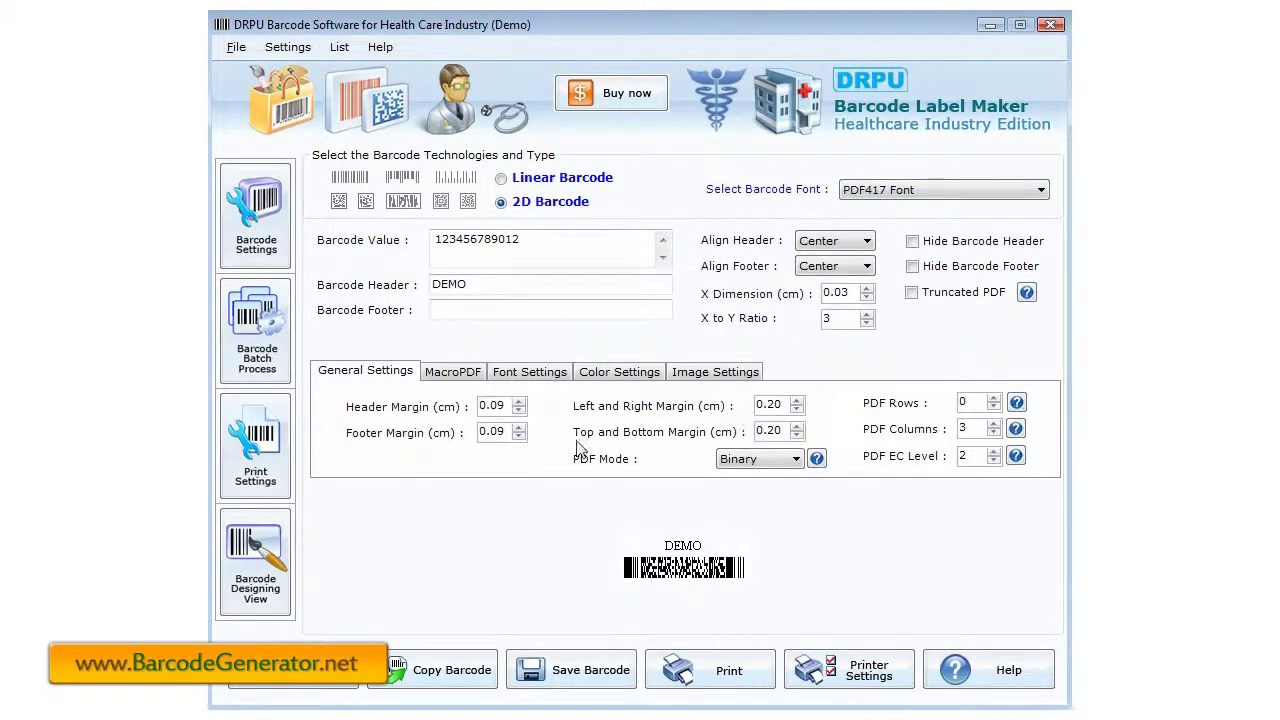
# - Generate a sequential series as the batch barcode value list, with prefix 12, range 345 to 389 and suffix 21
pyautogui.click(263, 334)
pyautogui.click(410, 224)
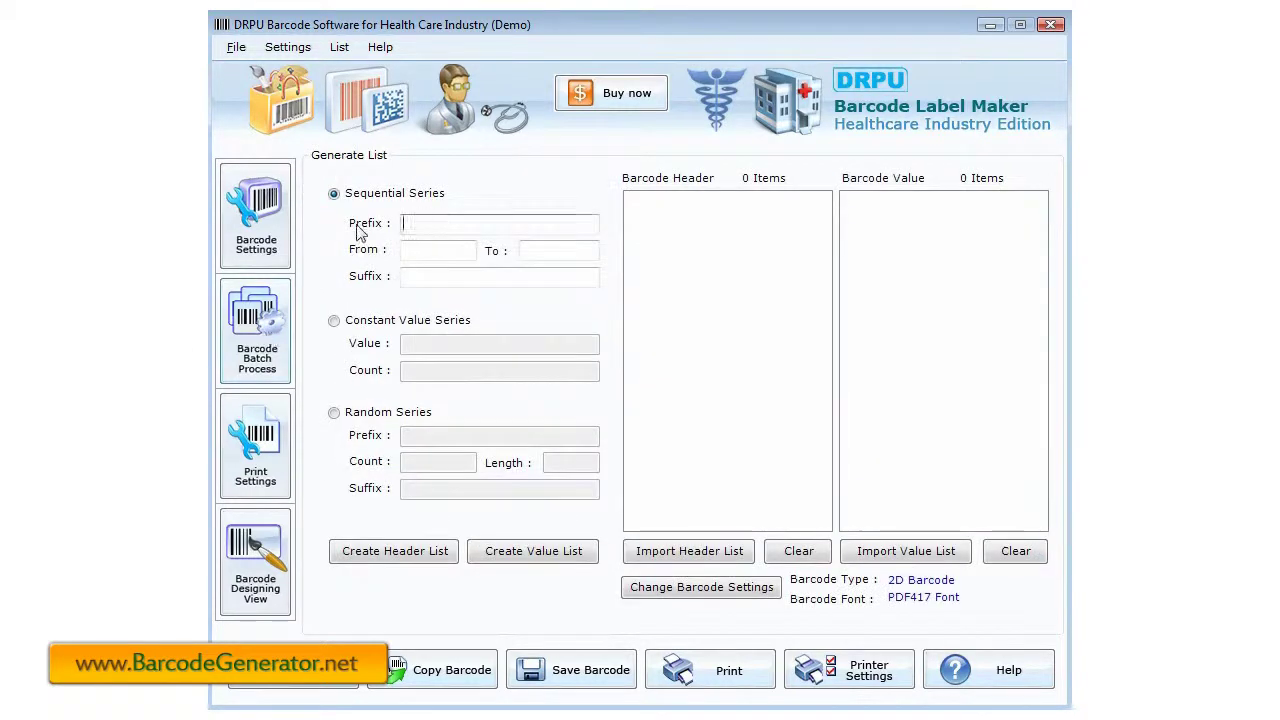
pyautogui.write('12')
pyautogui.click(443, 277)
pyautogui.write('21')
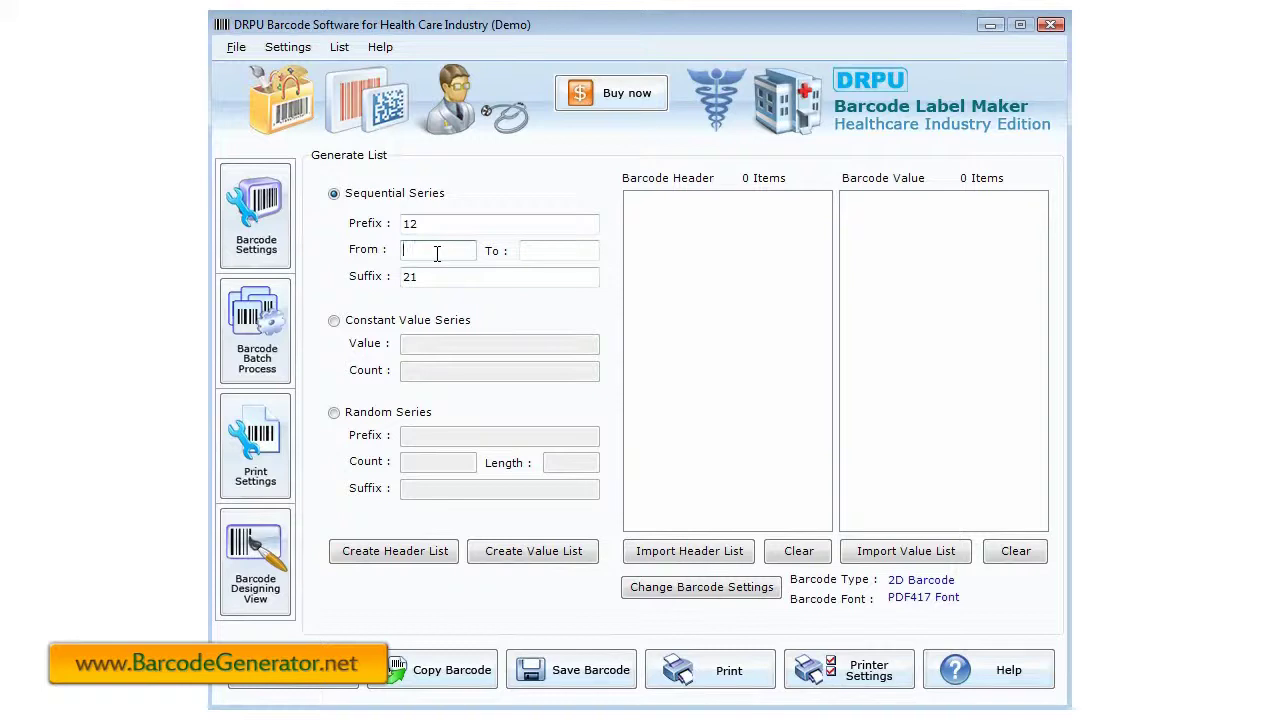
pyautogui.write('345')
pyautogui.click(548, 251)
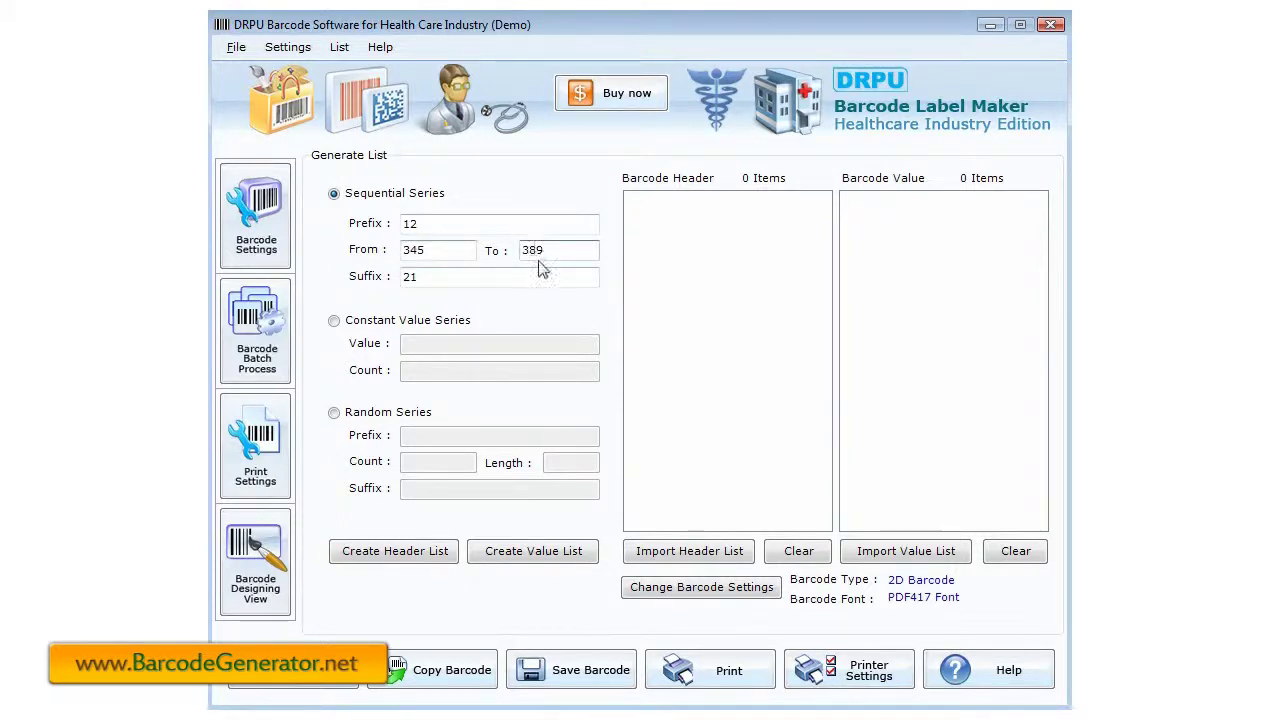
pyautogui.click(536, 556)
pyautogui.click(1040, 372)
pyautogui.moveTo(1040, 372); pyautogui.dragTo(886, 214)
pyautogui.click(862, 203)
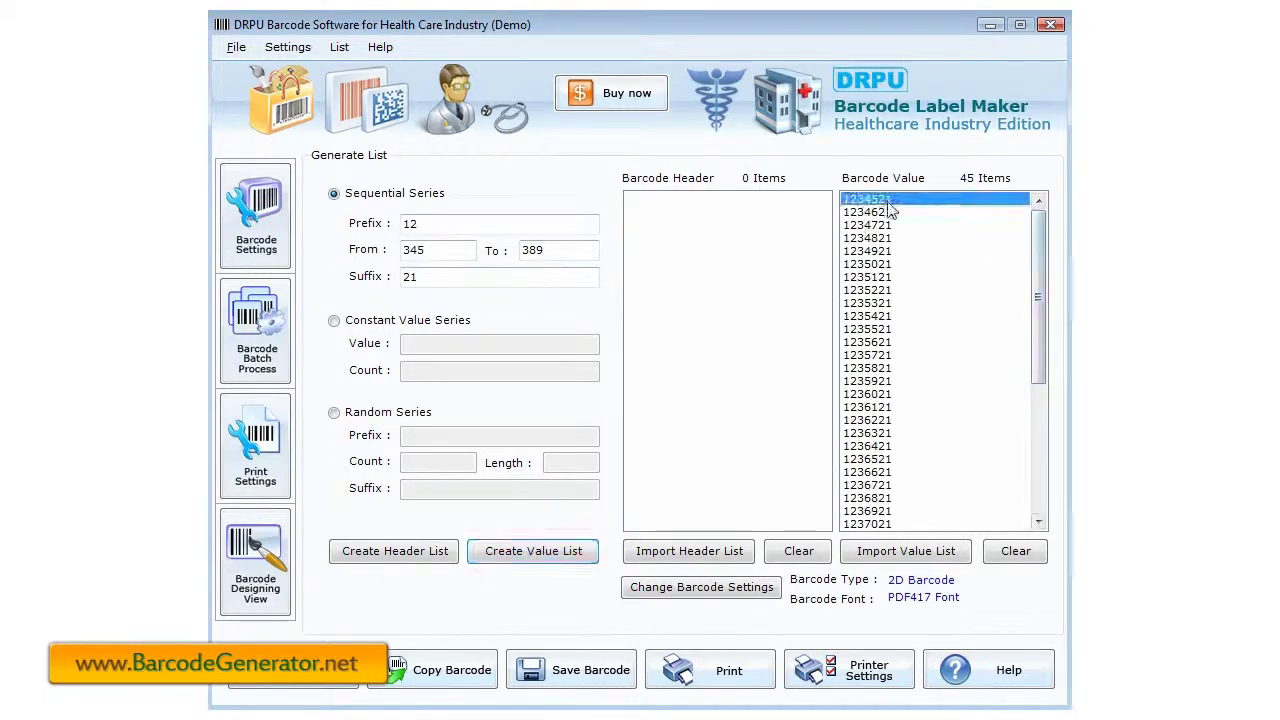
# - Create a constant value series of 20 entries with the value 1234521 as the barcode value list
pyautogui.click(334, 321)
pyautogui.click(418, 343)
pyautogui.write('1234521')
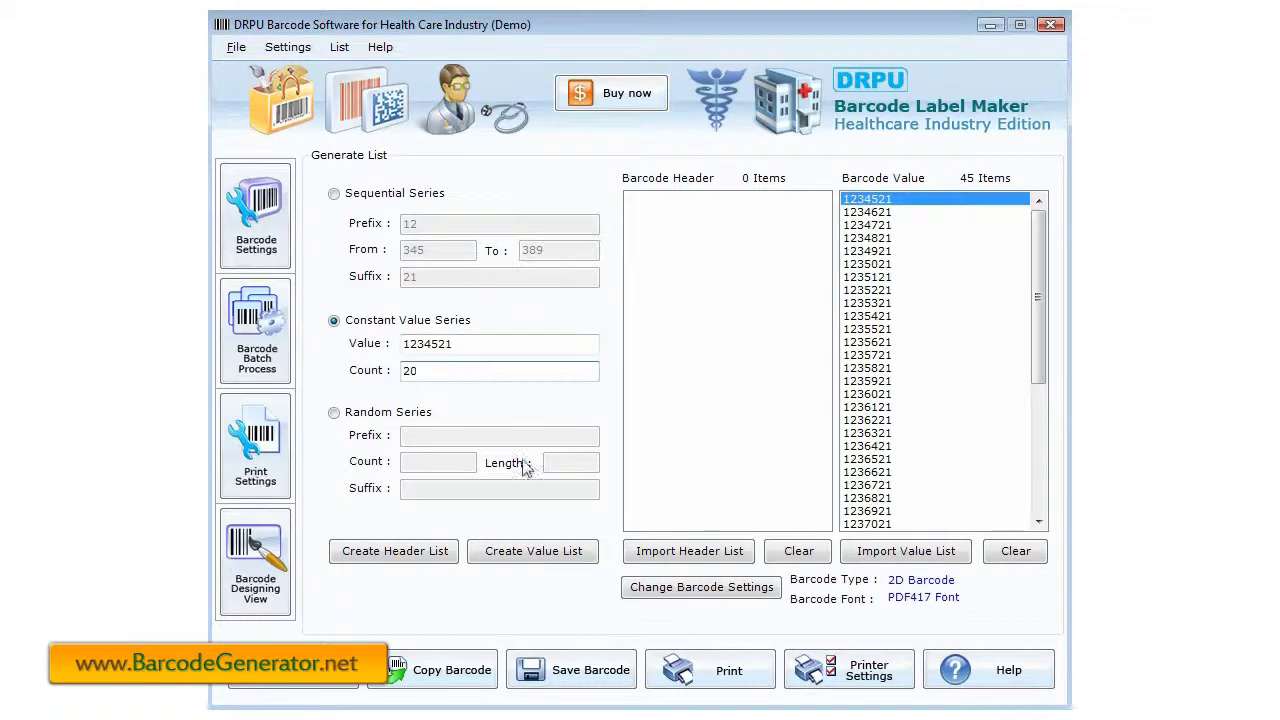
pyautogui.click(537, 560)
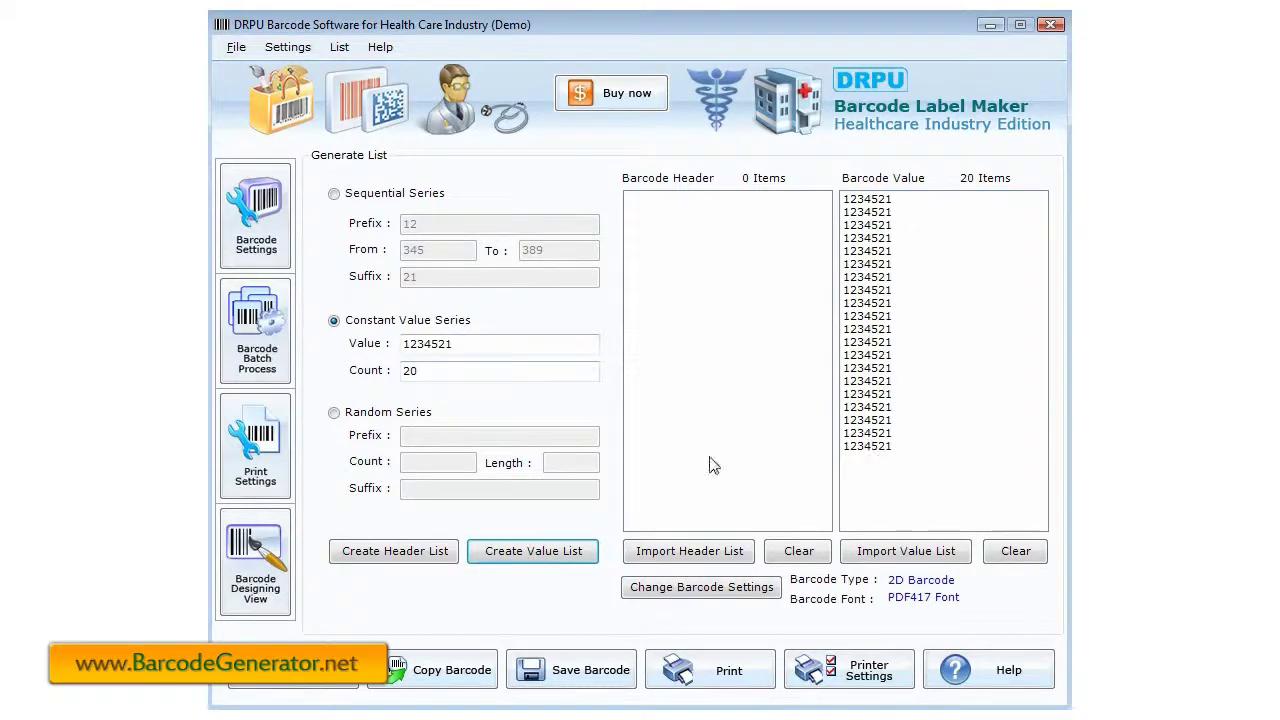
# - Create a random series as the barcode value list, with prefix 12, count 20, length 3 and suffix 21
pyautogui.click(414, 413)
pyautogui.click(436, 441)
pyautogui.write('12')
pyautogui.click(437, 489)
pyautogui.write('21')
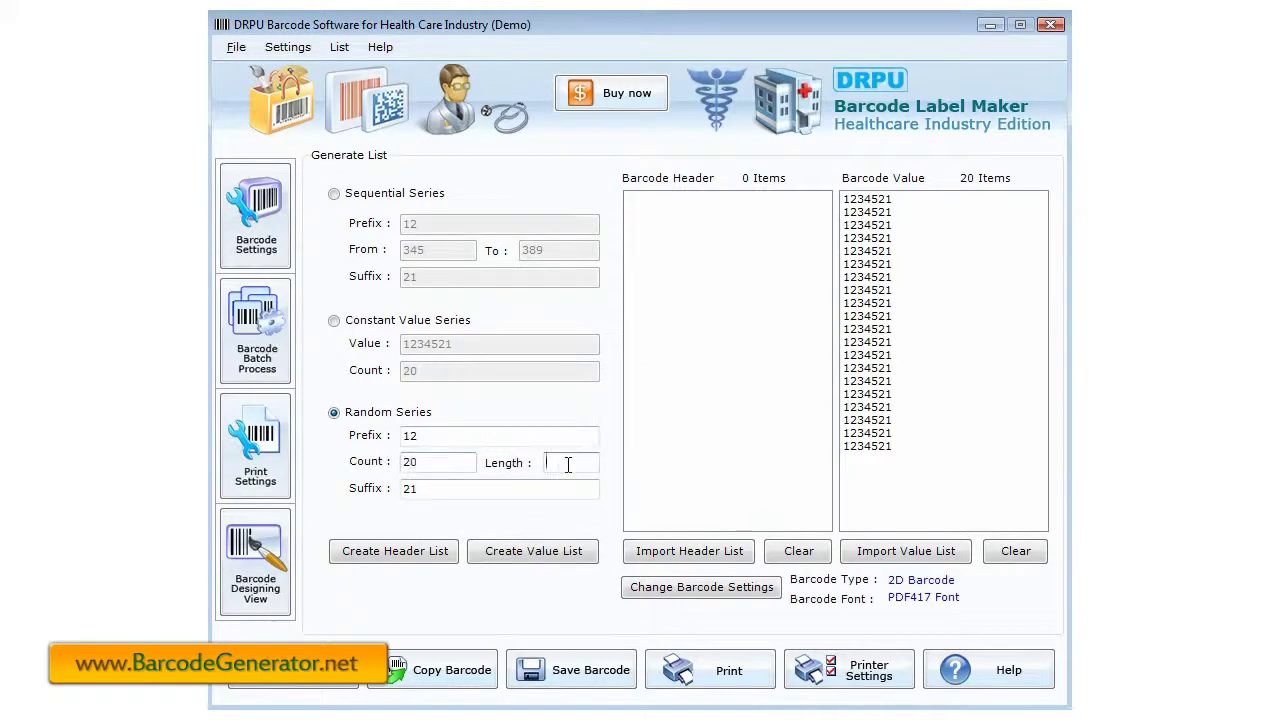
pyautogui.click(530, 555)
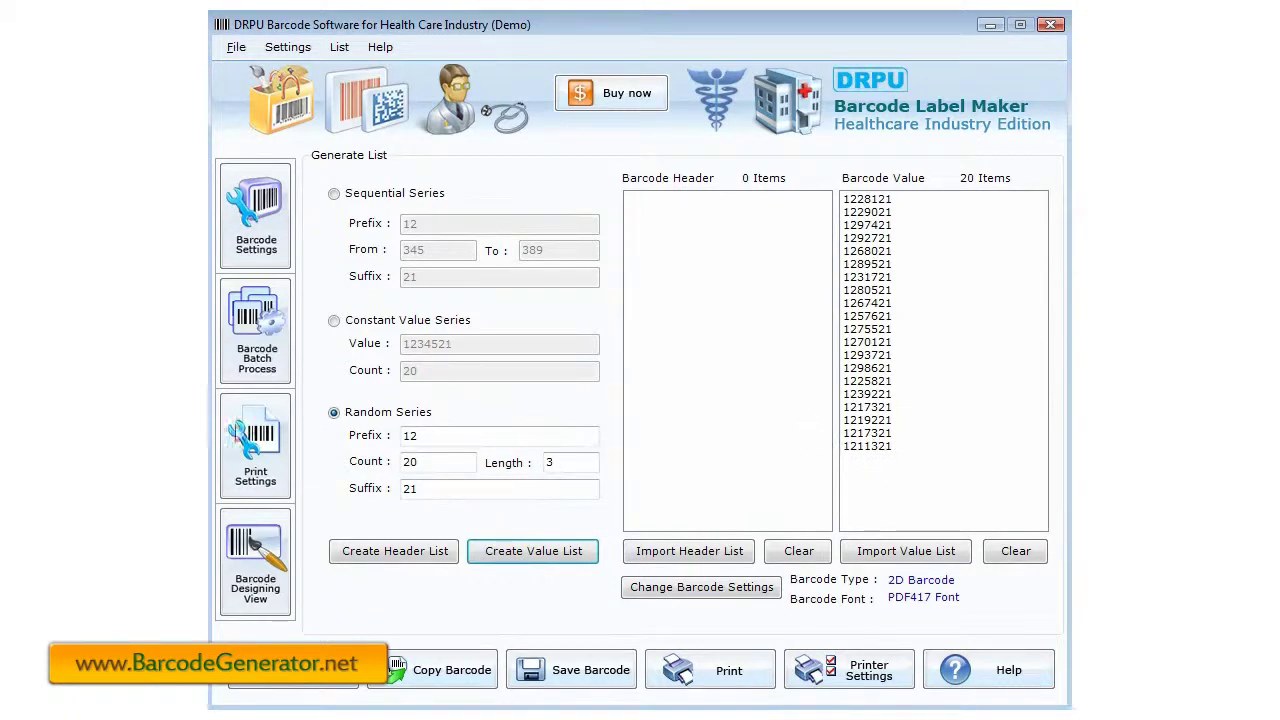
# - Set the print layout of the barcodes to 5 columns and 5 rows
pyautogui.click(256, 478)
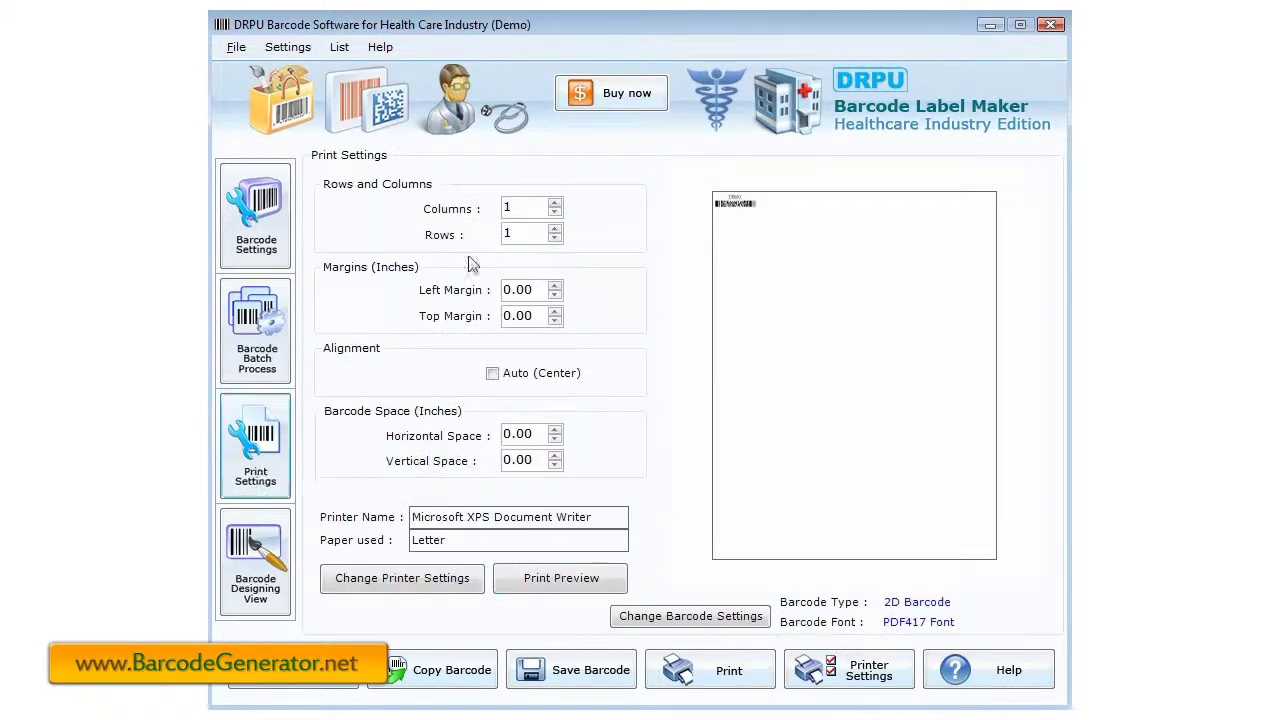
pyautogui.click(555, 202)
pyautogui.click(555, 202)
pyautogui.click(555, 202)
pyautogui.click(555, 202)
pyautogui.click(555, 228)
pyautogui.click(555, 228)
pyautogui.click(555, 228)
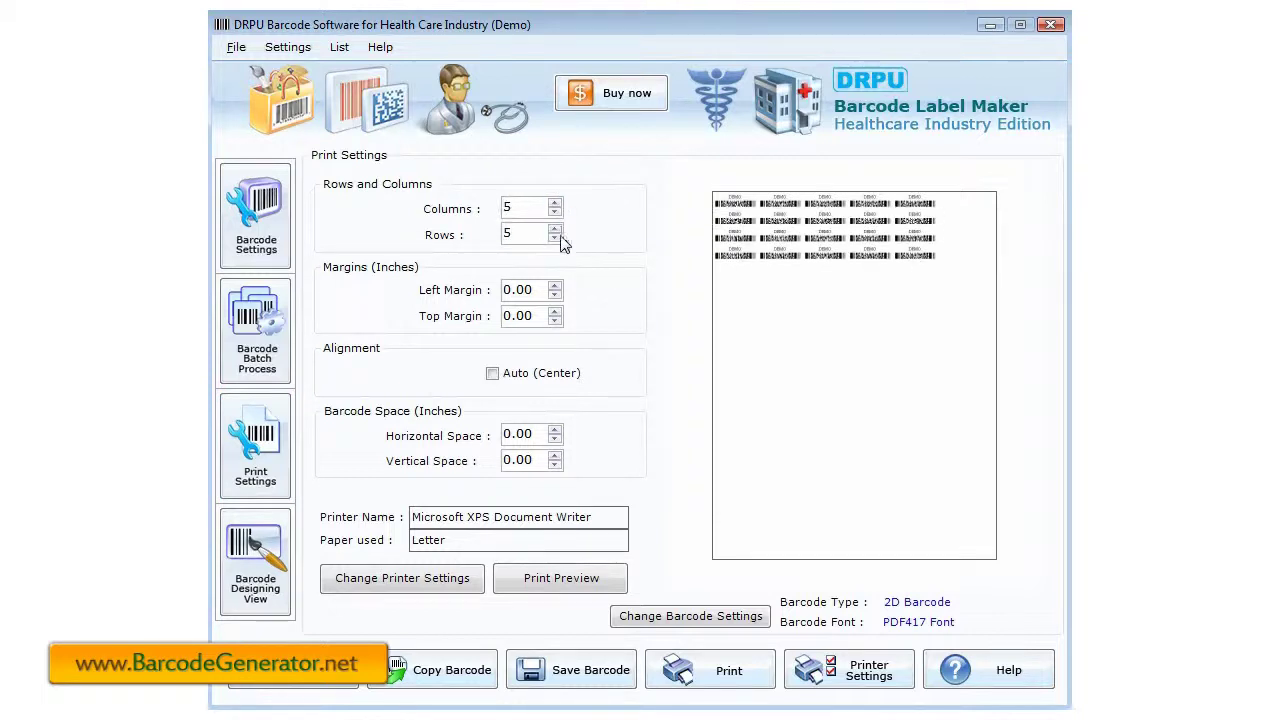
# - Examine the barcode sheet in an enlarged print preview at 100% zoom and close the preview
pyautogui.click(561, 580)
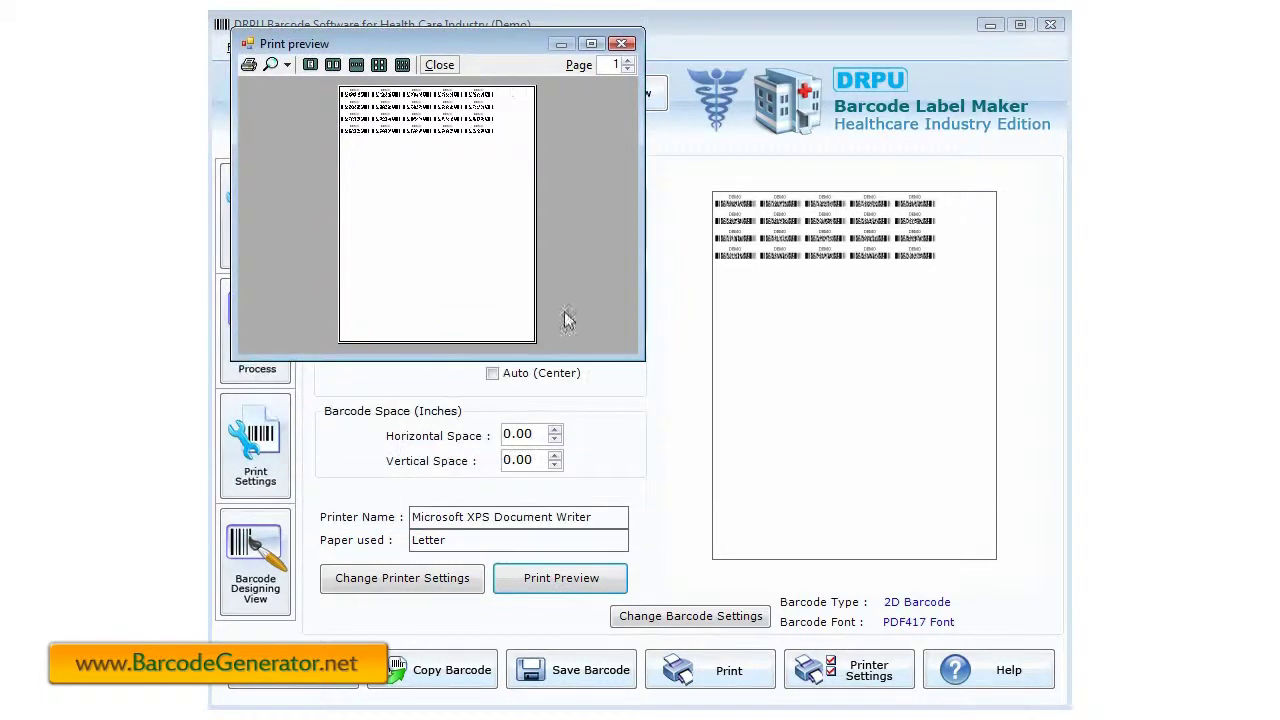
pyautogui.moveTo(638, 353); pyautogui.dragTo(922, 606)
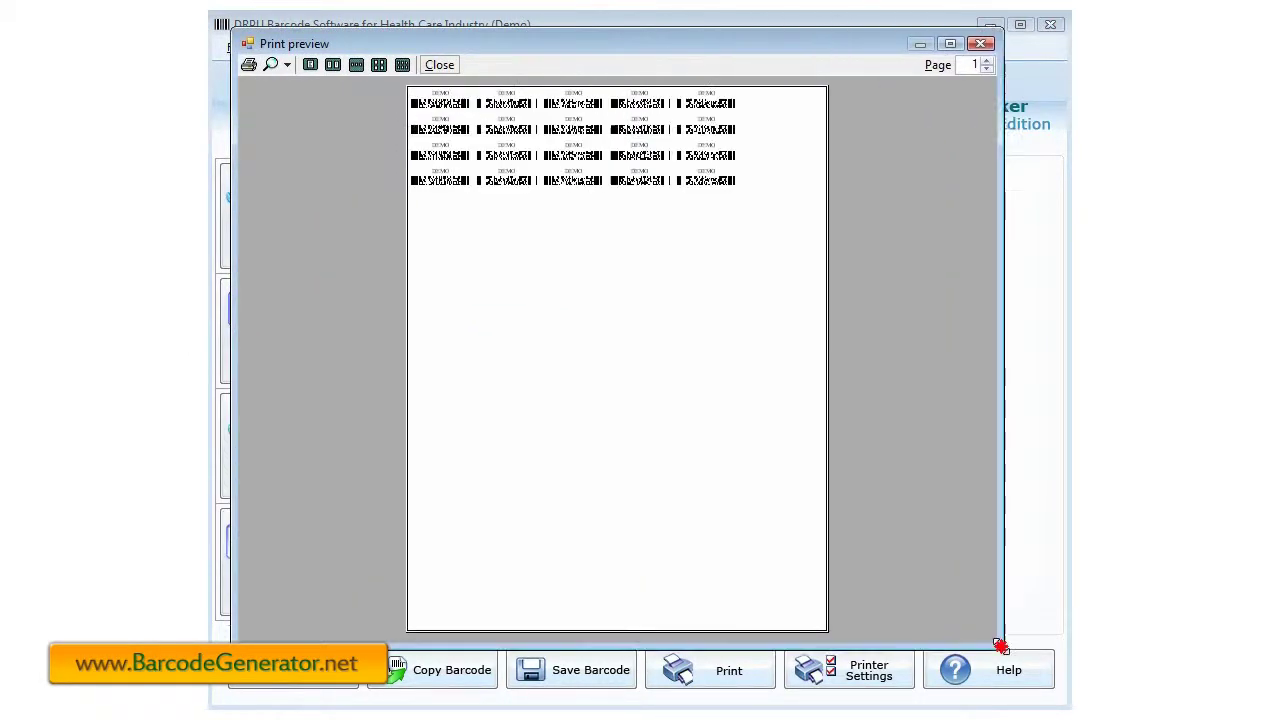
pyautogui.click(287, 64)
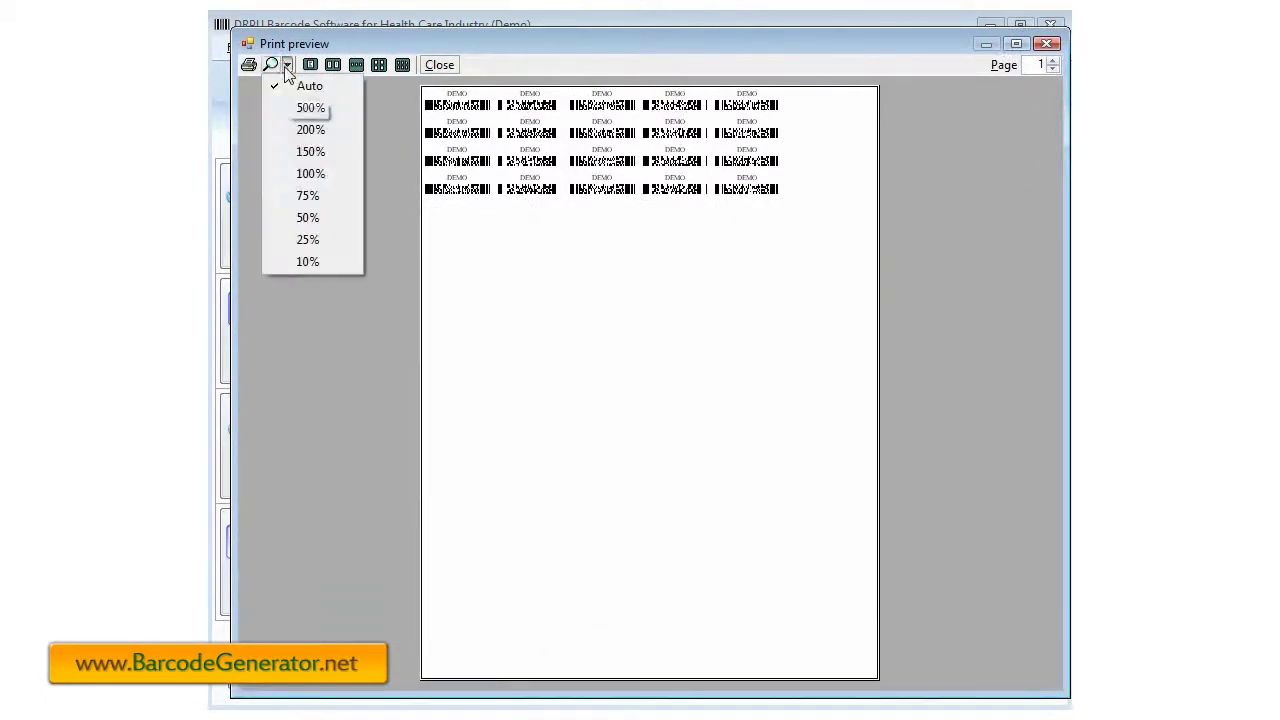
pyautogui.click(306, 175)
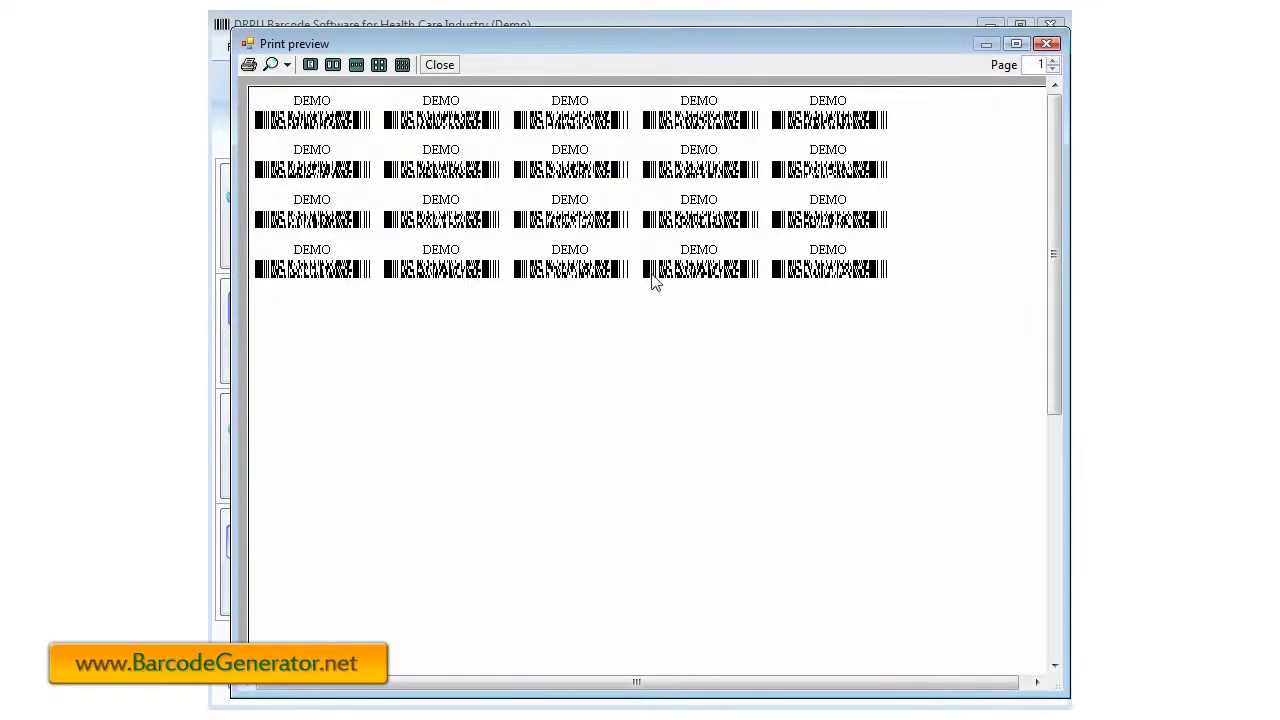
pyautogui.click(1046, 43)
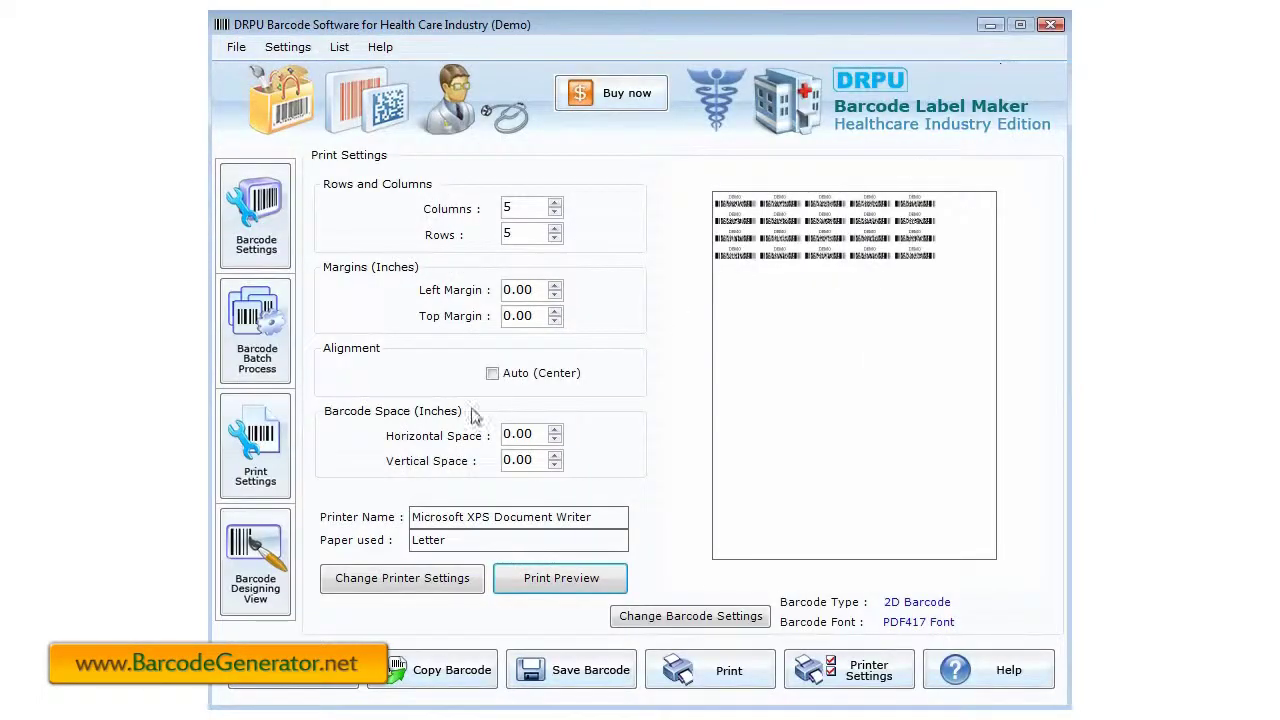
# - Switch to the Barcode Designing view and create a new rectangular label, Document1, 130 mm wide and 100 mm high
pyautogui.click(254, 582)
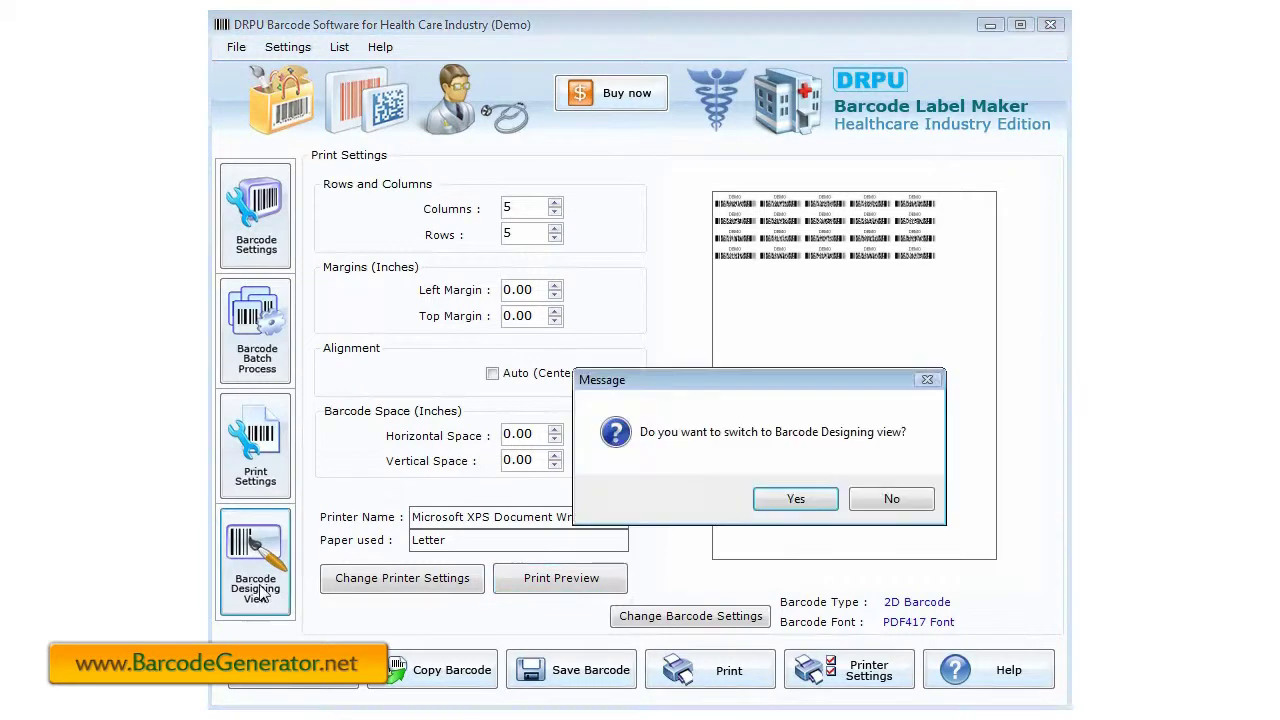
pyautogui.click(796, 499)
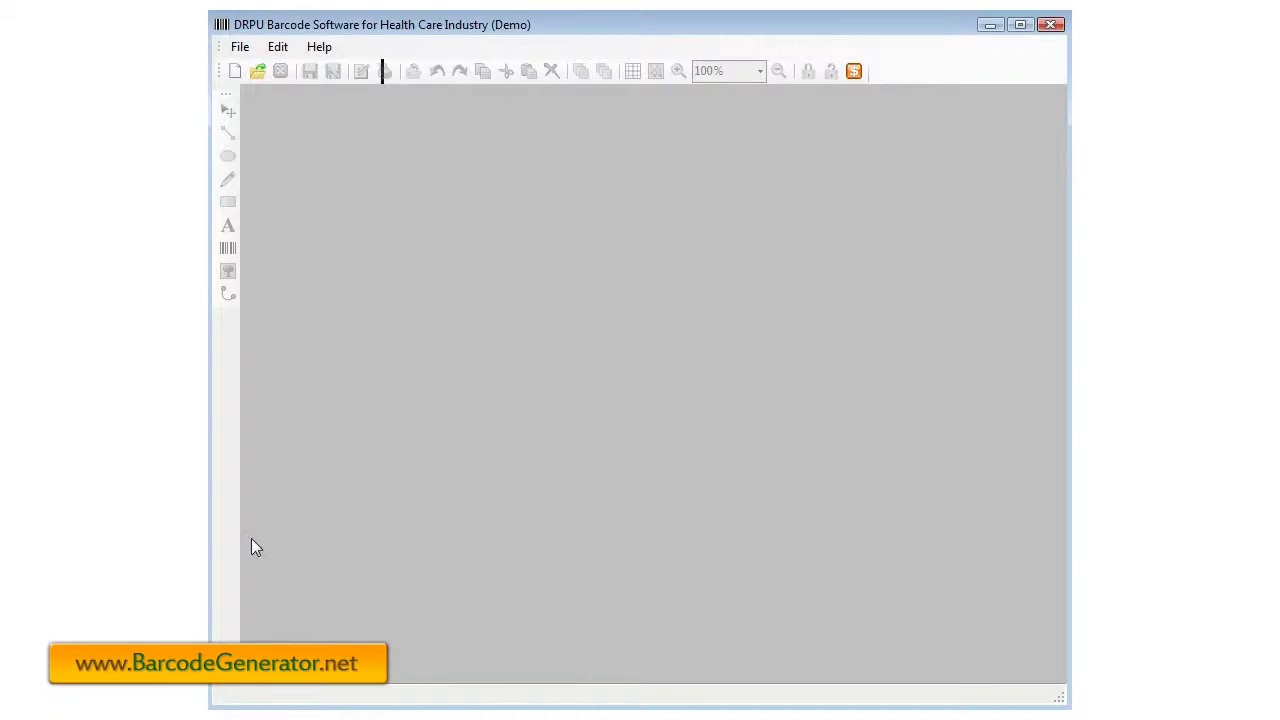
pyautogui.click(240, 47)
pyautogui.click(256, 68)
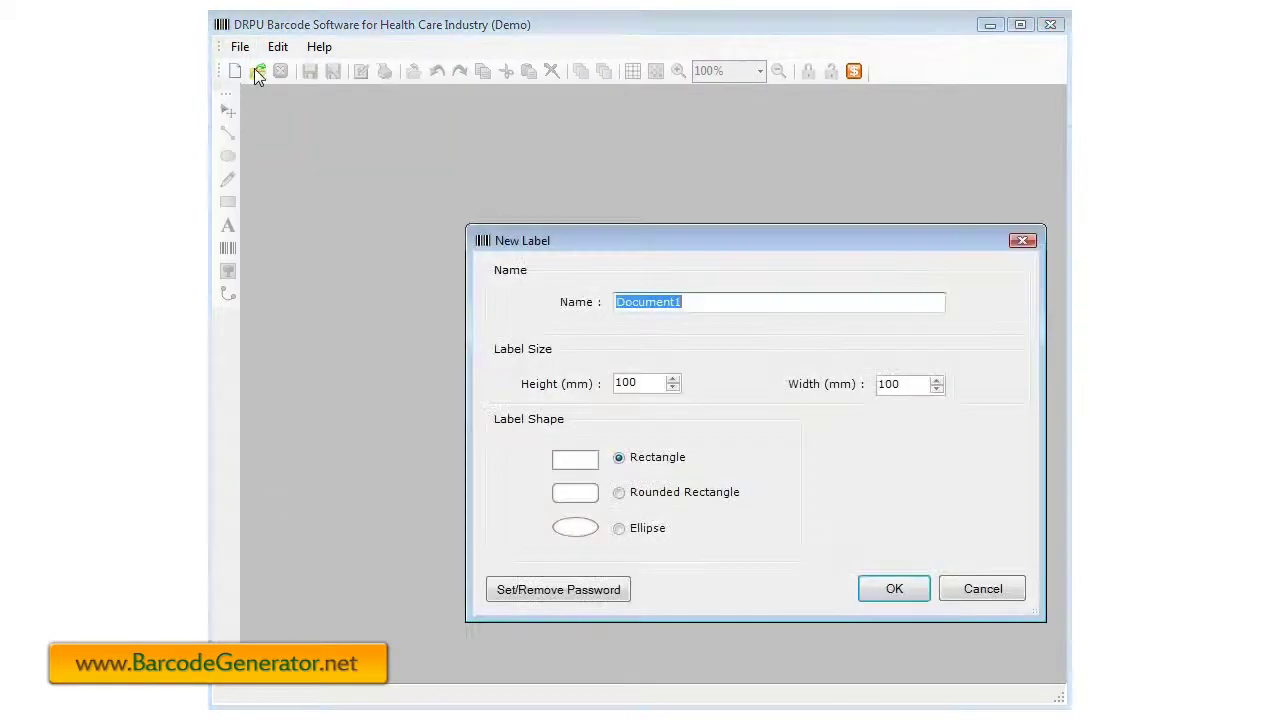
pyautogui.doubleClick(651, 383)
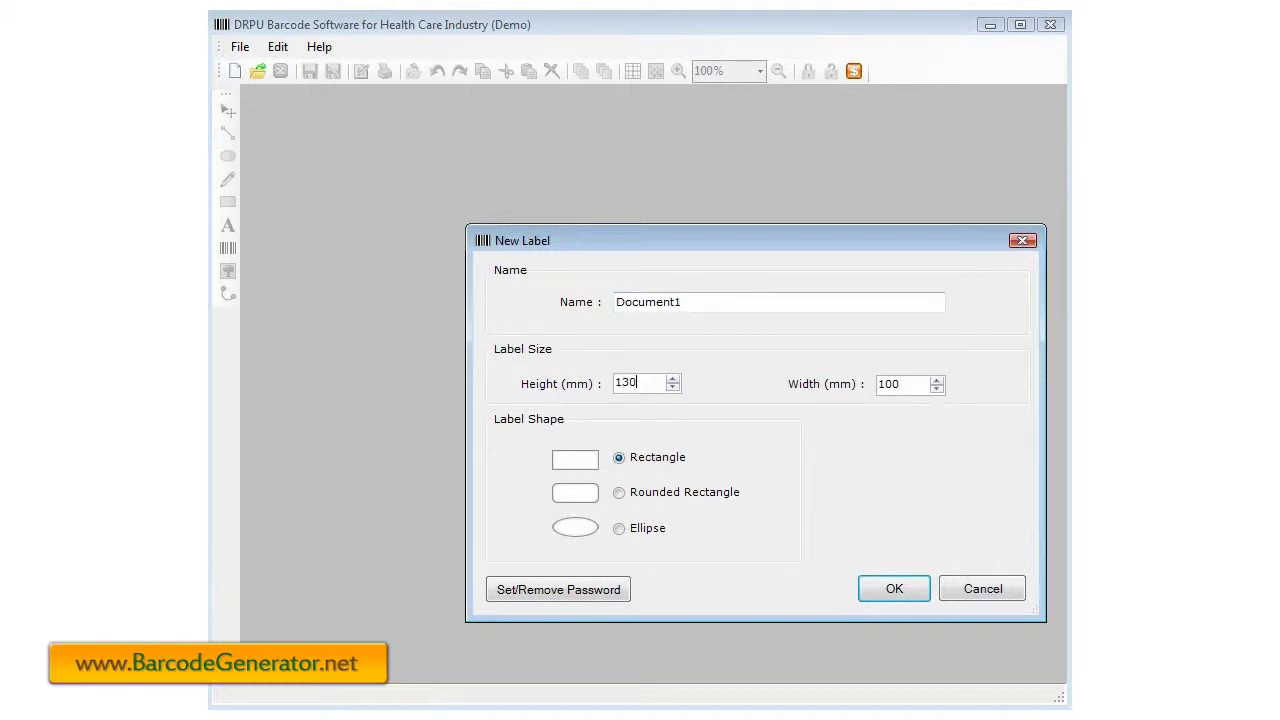
pyautogui.doubleClick(888, 385)
pyautogui.write('13')
pyautogui.doubleClick(638, 383)
pyautogui.write('1')
pyautogui.click(891, 587)
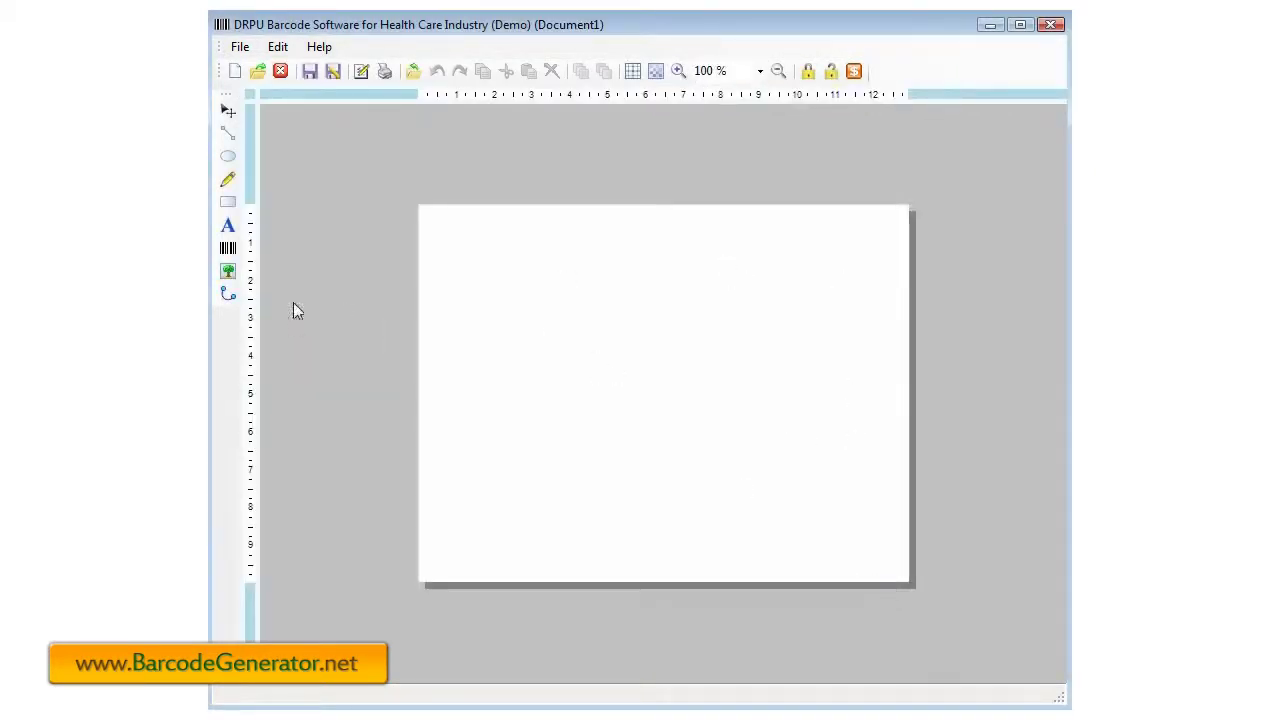
# - Fill the label's background with a gradient at a 90-degree angle from light yellow to white
pyautogui.click(273, 50)
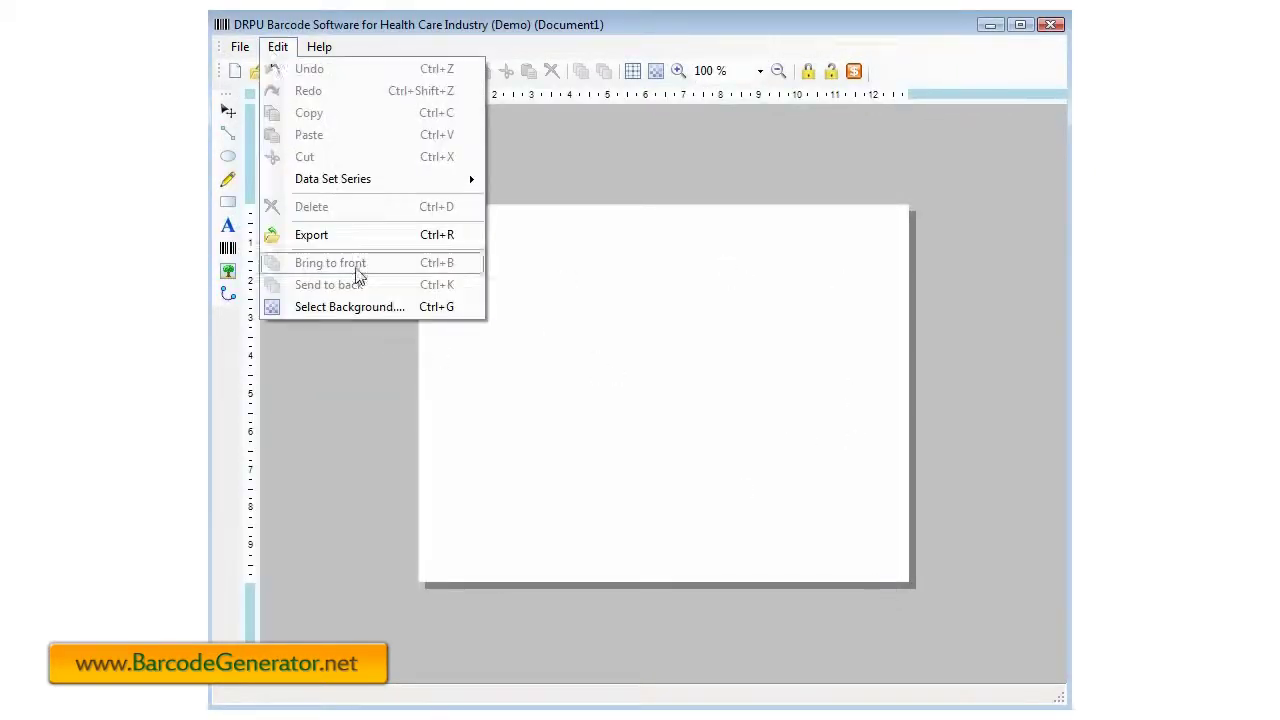
pyautogui.click(343, 306)
pyautogui.moveTo(606, 243); pyautogui.dragTo(538, 209)
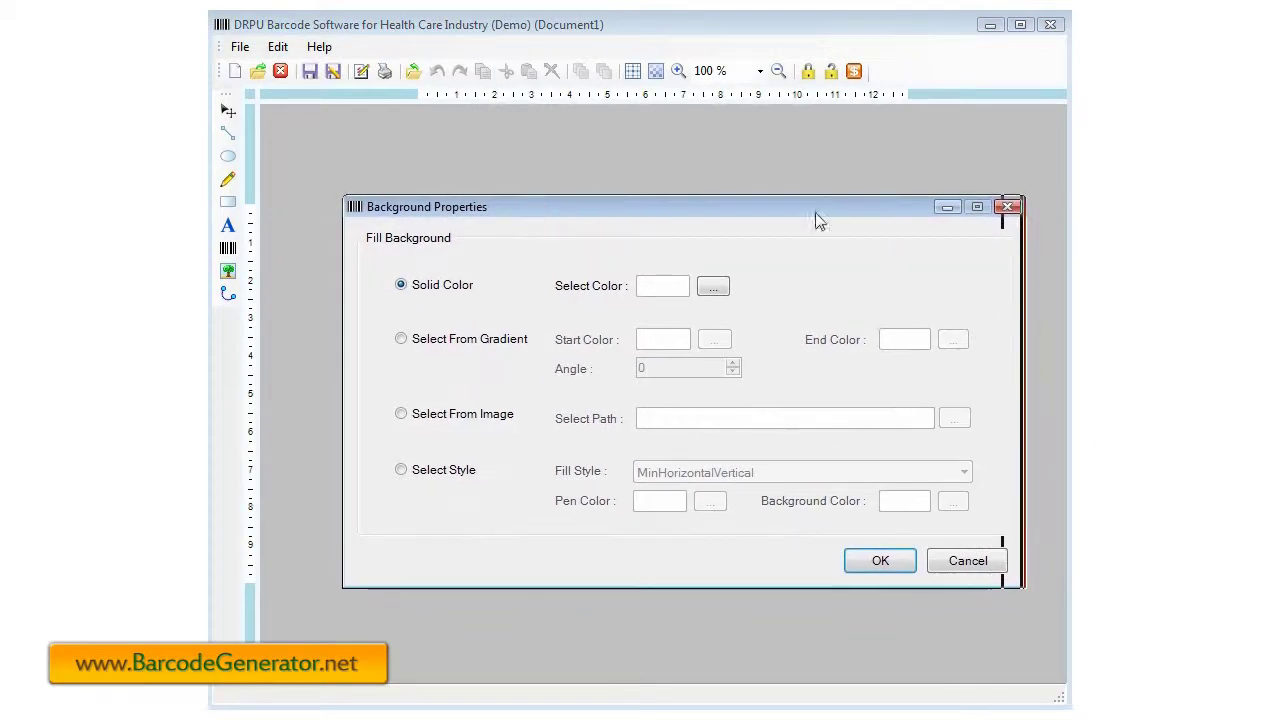
pyautogui.moveTo(821, 211); pyautogui.dragTo(792, 233)
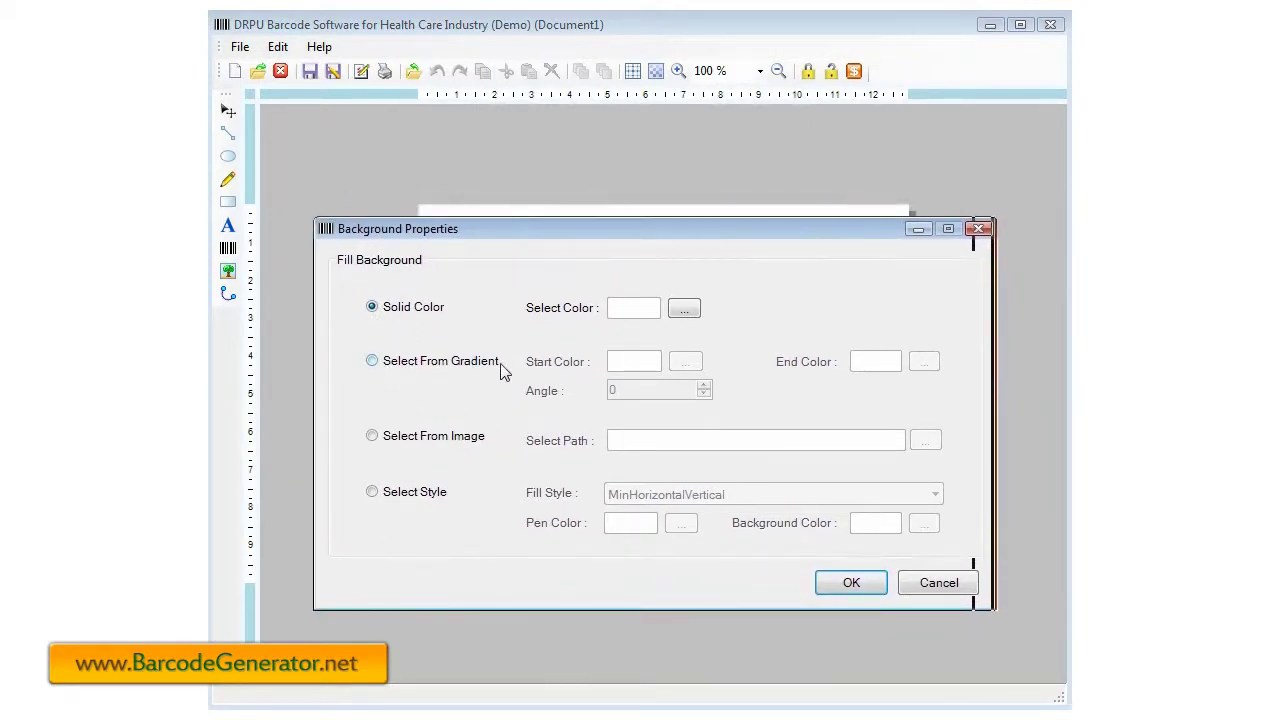
pyautogui.click(437, 368)
pyautogui.doubleClick(614, 390)
pyautogui.write('90')
pyautogui.click(690, 364)
pyautogui.click(691, 226)
pyautogui.click(686, 473)
pyautogui.click(923, 361)
pyautogui.click(686, 473)
pyautogui.click(849, 584)
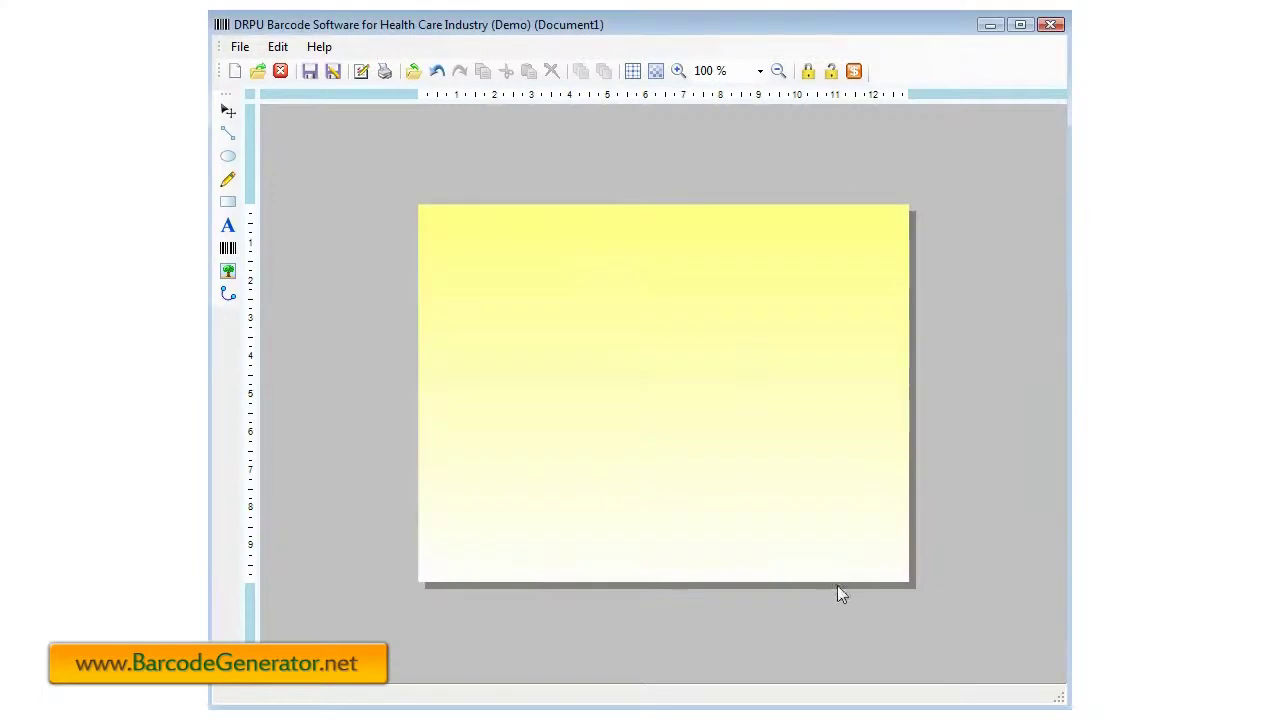
# - Add a text object near the label's upper-left corner and set its text to "Hemorrhodial"
pyautogui.click(229, 227)
pyautogui.click(457, 274)
pyautogui.doubleClick(475, 277)
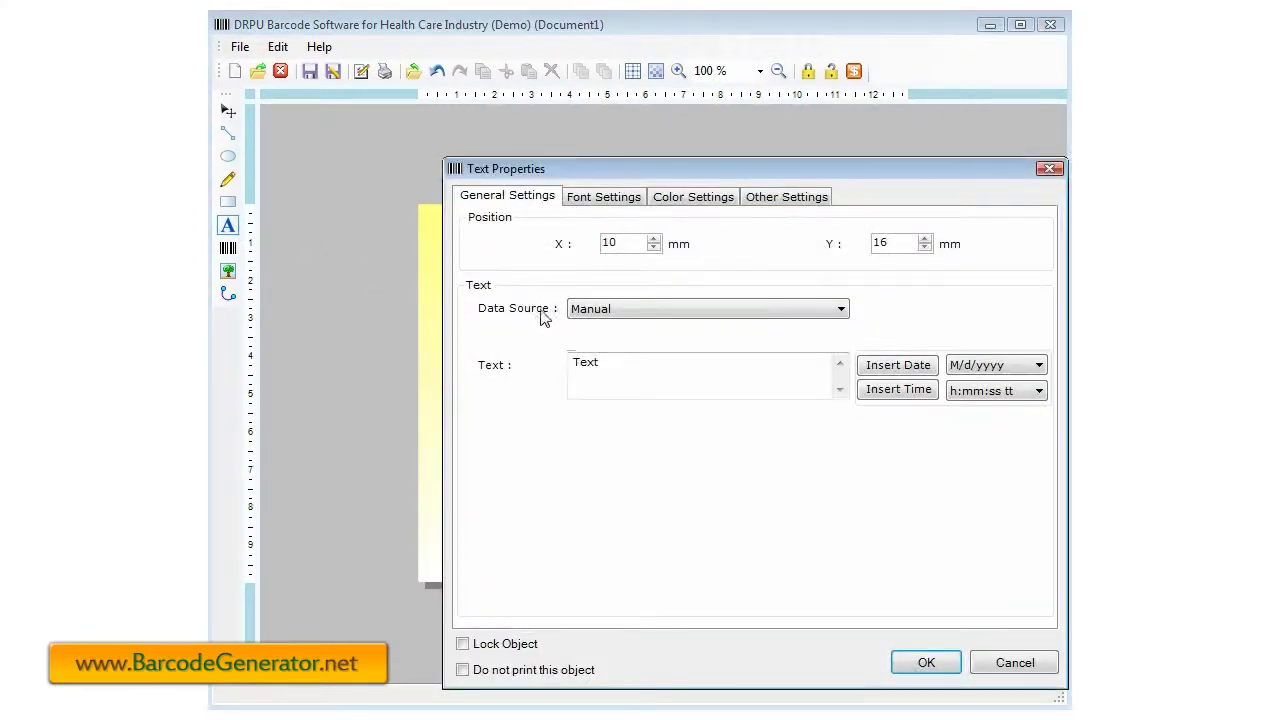
pyautogui.moveTo(697, 170); pyautogui.dragTo(677, 158)
pyautogui.click(594, 350)
pyautogui.doubleClick(594, 350)
pyautogui.write('Hemorrhodial')
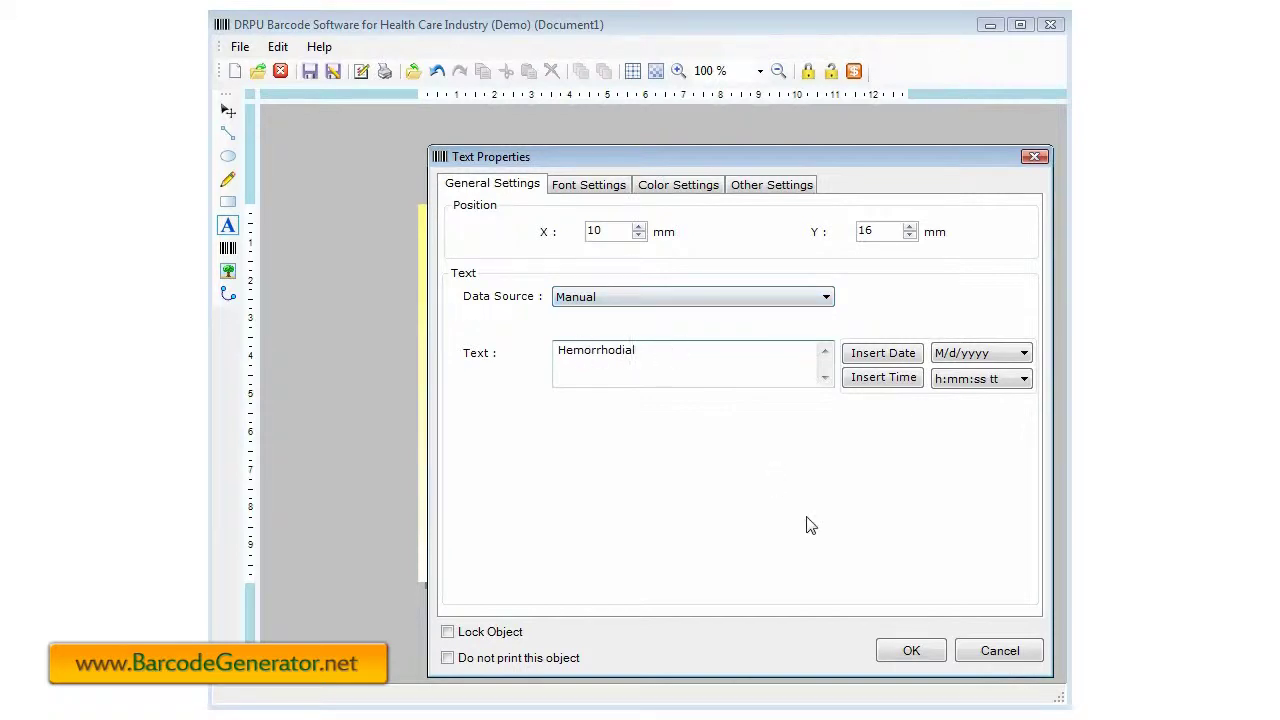
# - Set the text's size to 72 and its style to Bold, and browse the fonts from Agra Thin onward
pyautogui.click(588, 185)
pyautogui.moveTo(969, 309); pyautogui.dragTo(969, 345)
pyautogui.click(848, 362)
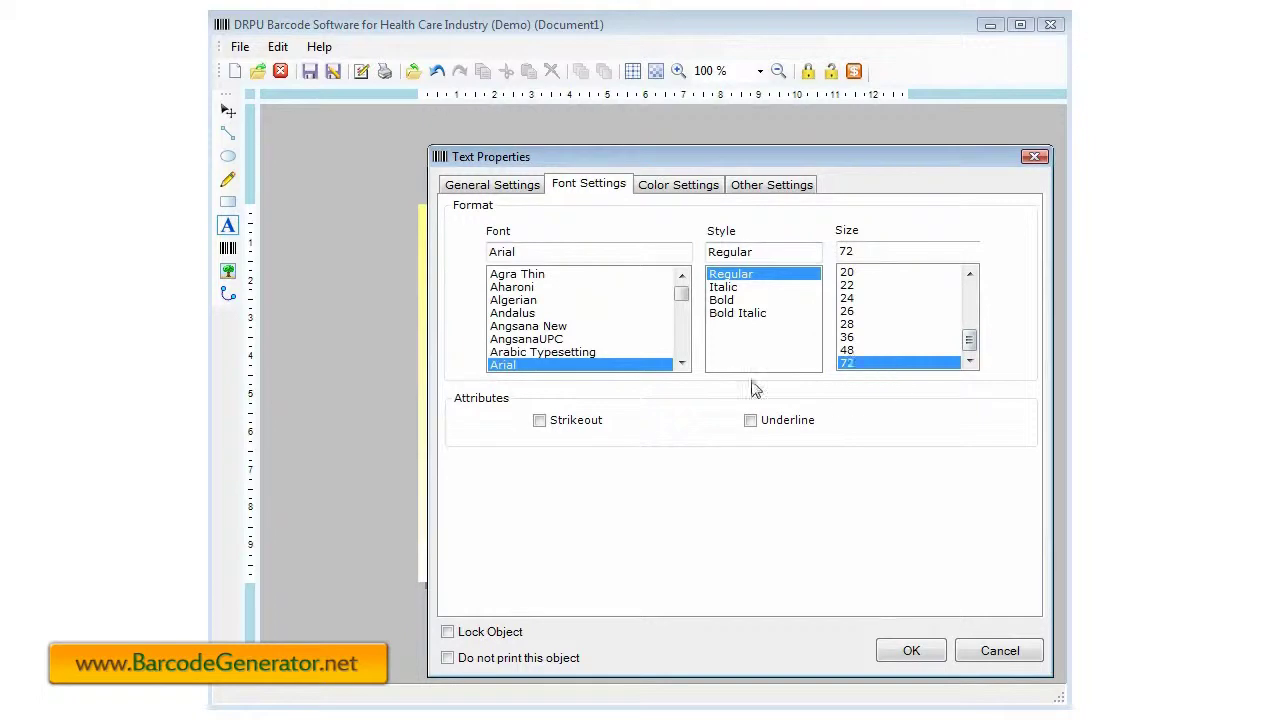
pyautogui.click(722, 299)
pyautogui.click(531, 276)
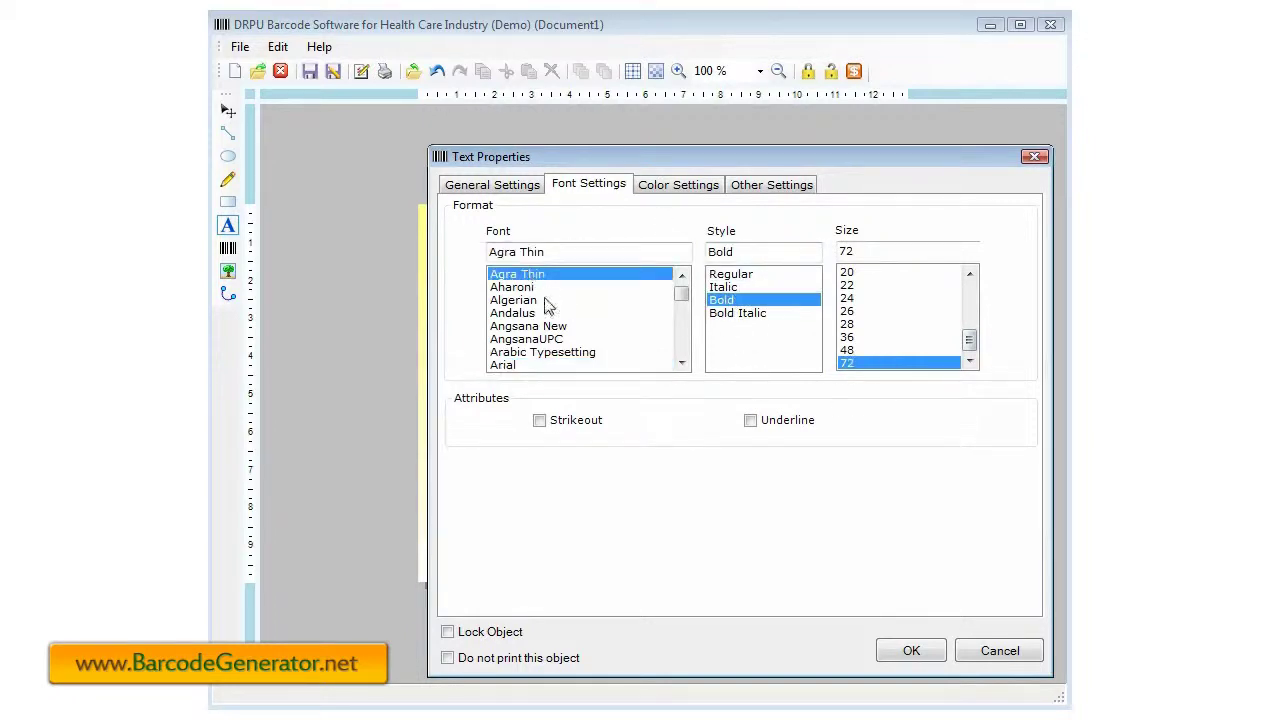
pyautogui.moveTo(620, 160); pyautogui.dragTo(592, 141)
pyautogui.press('Down')
pyautogui.press('Down')
pyautogui.press('Down')
pyautogui.press('Down')
pyautogui.press('Down')
pyautogui.press('Down')
pyautogui.press('Down')
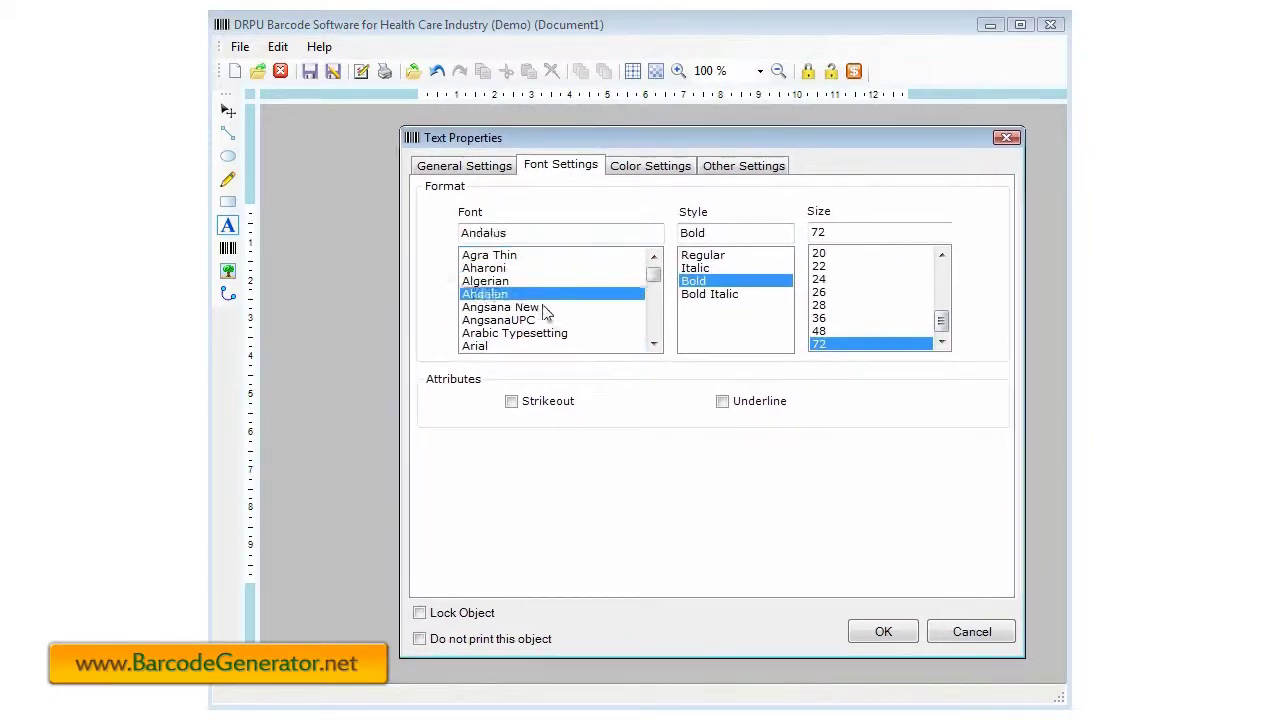
# - Set the "Hemorrhodial" text's fore color to solid dark blue and apply the text properties
pyautogui.click(650, 166)
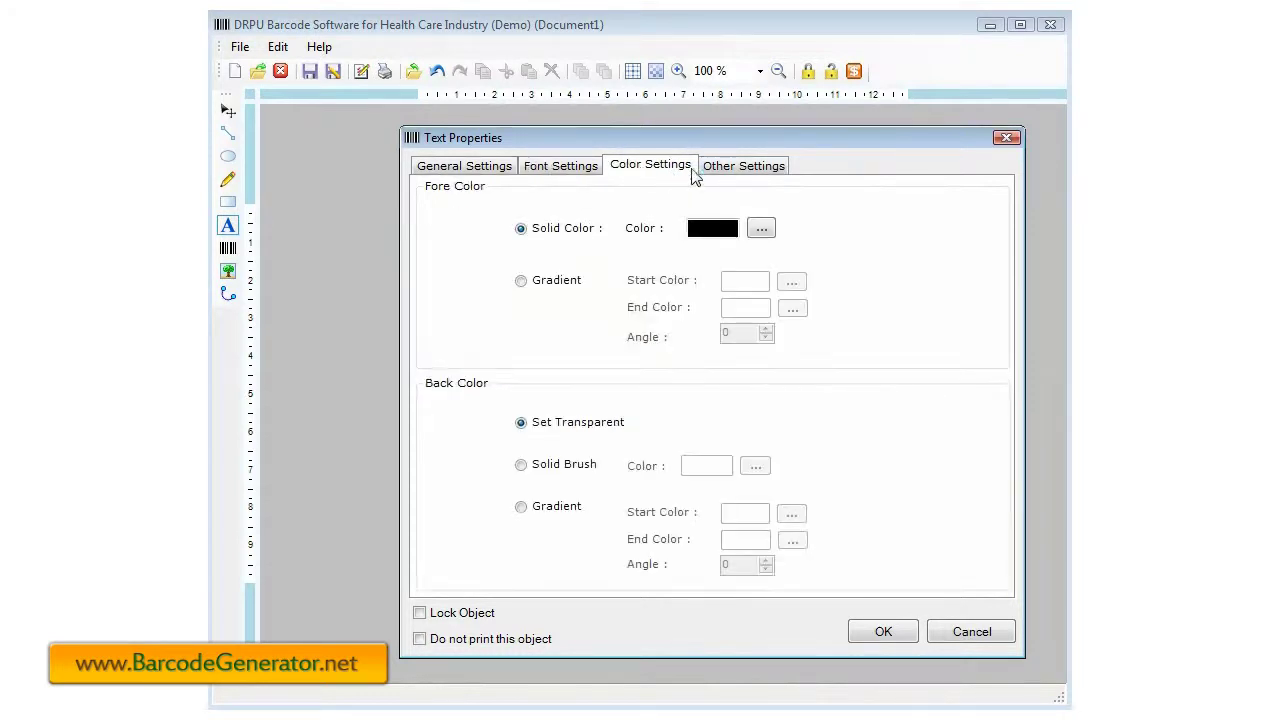
pyautogui.click(762, 231)
pyautogui.click(767, 315)
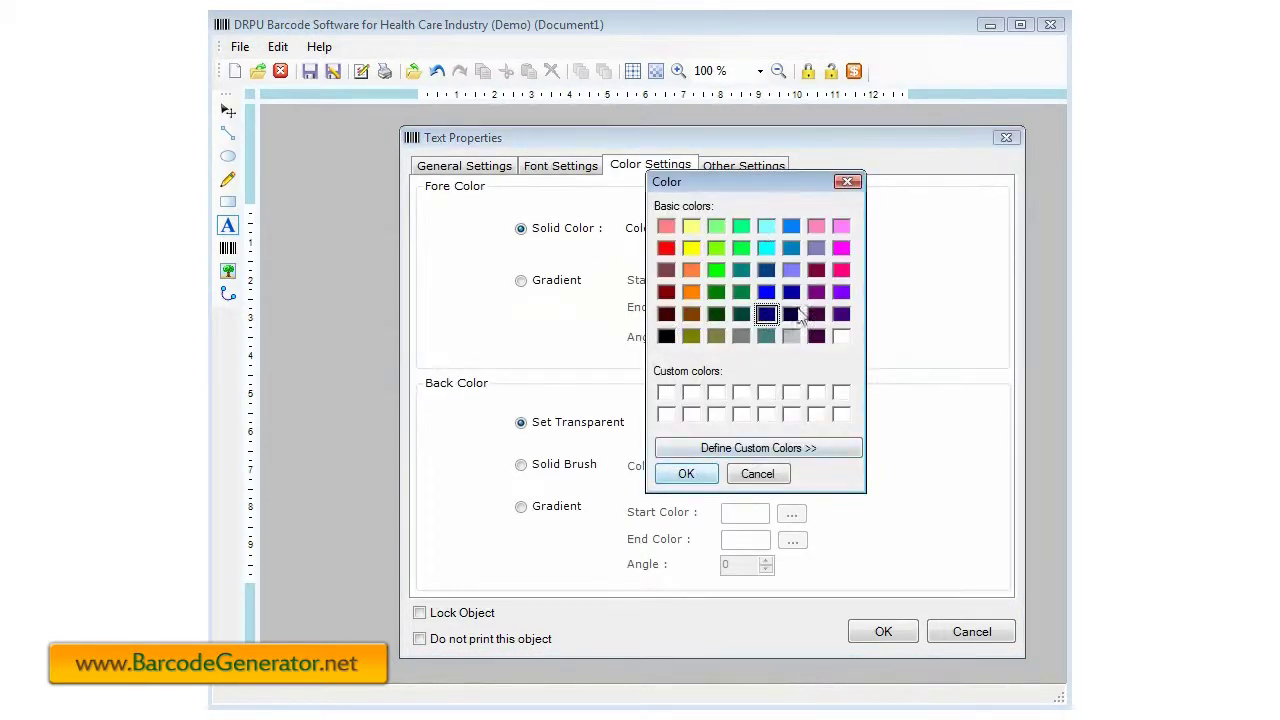
pyautogui.click(686, 474)
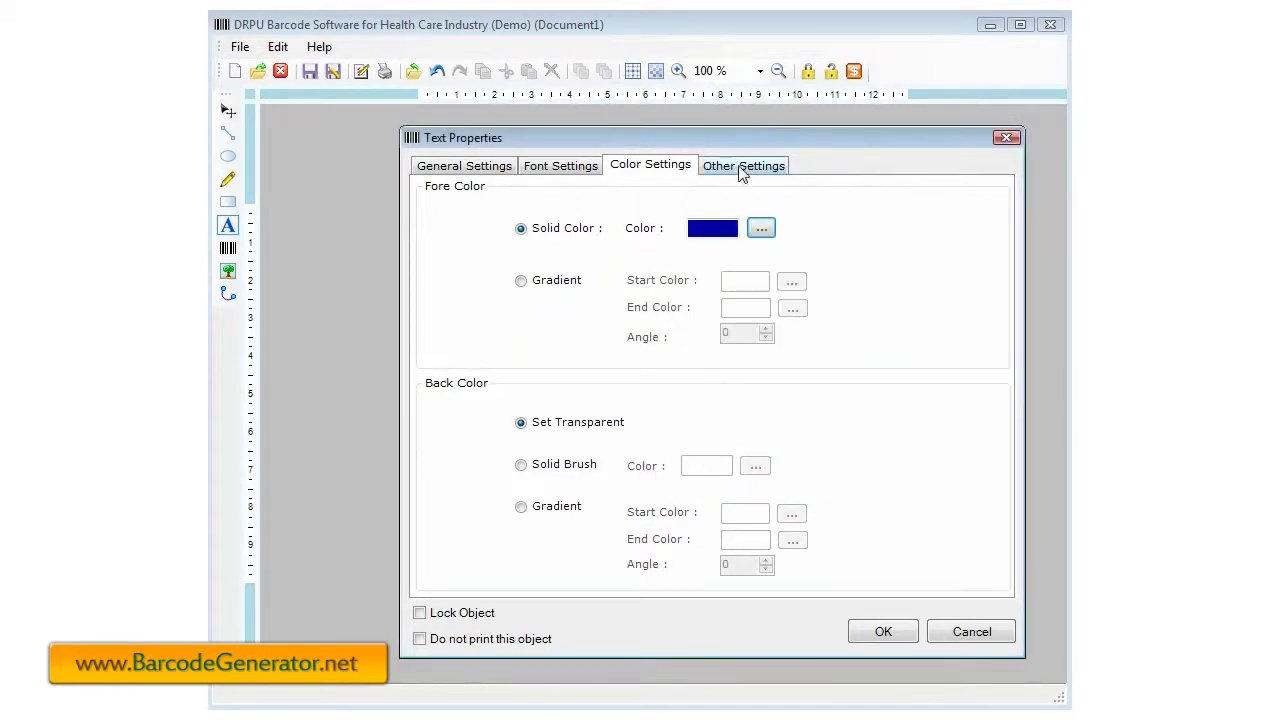
pyautogui.click(740, 170)
pyautogui.click(883, 631)
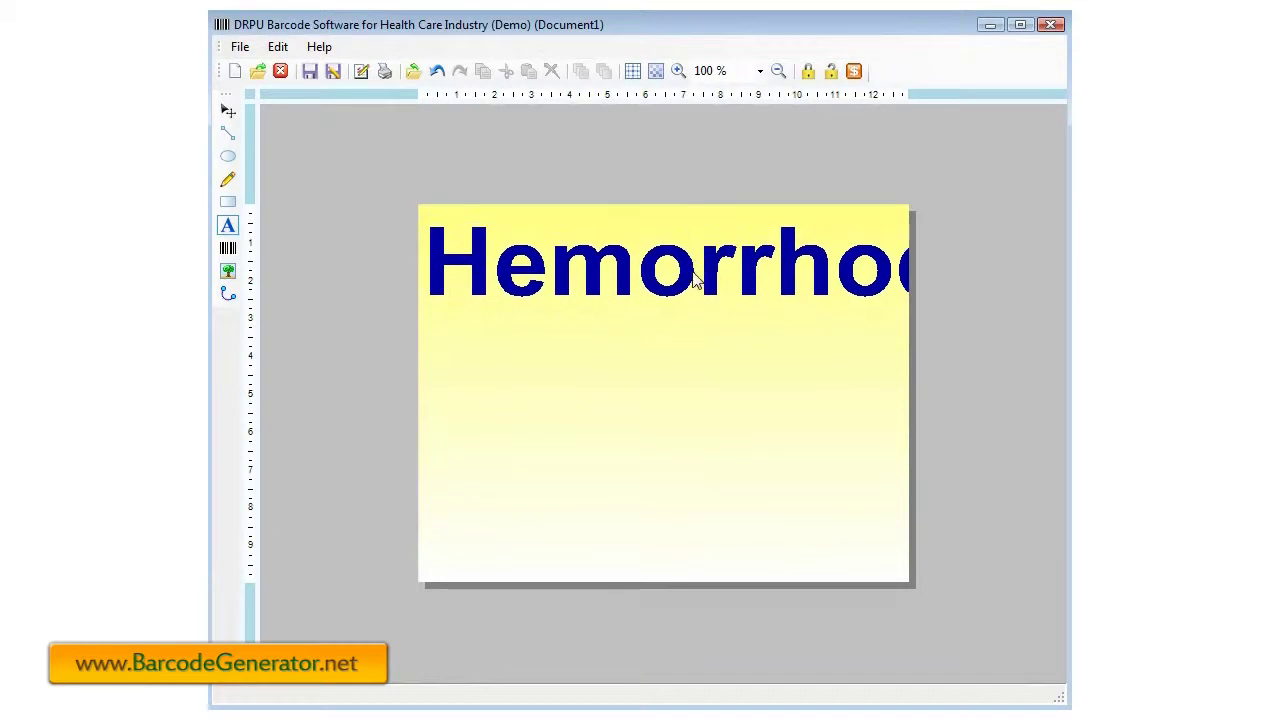
# - Set the "Hemorrhodial" text's size to 48 and place it along the label's upper edge
pyautogui.doubleClick(692, 272)
pyautogui.click(604, 197)
pyautogui.click(885, 362)
pyautogui.click(926, 663)
pyautogui.moveTo(666, 243); pyautogui.dragTo(674, 240)
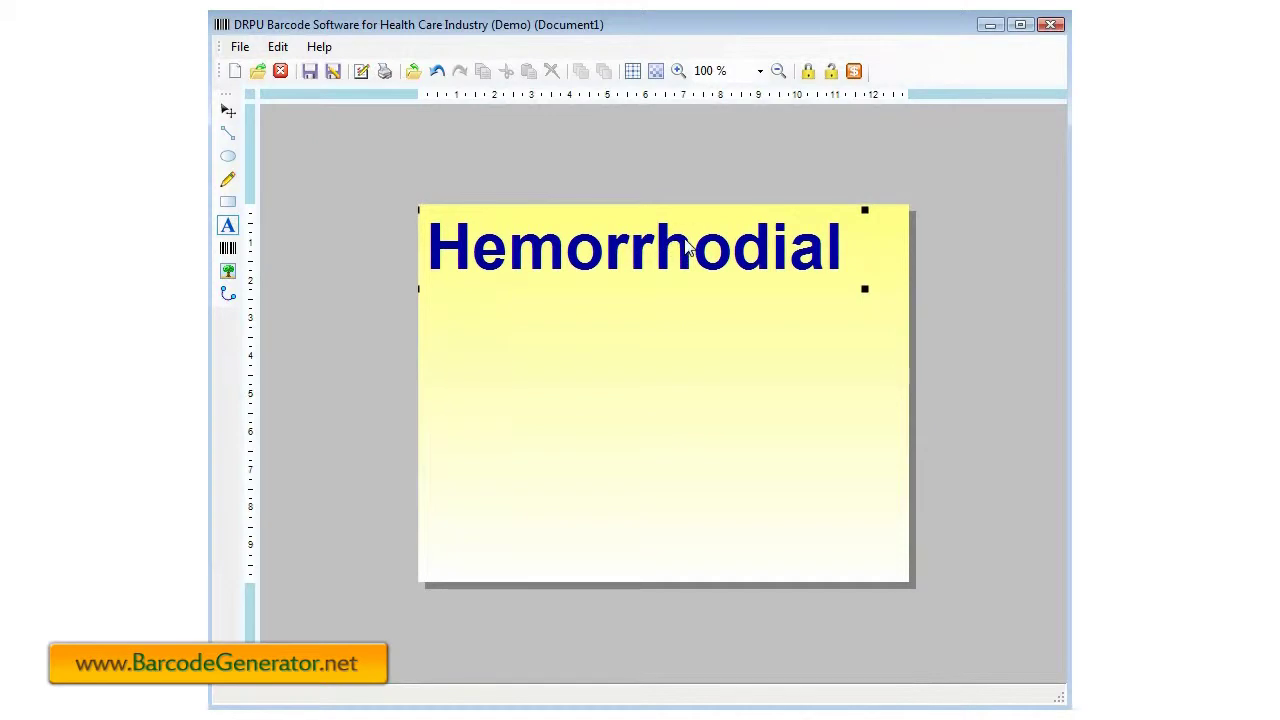
# - Add a second text object below "Hemorrhodial" and set its text to "Suppositories"
pyautogui.click(277, 47)
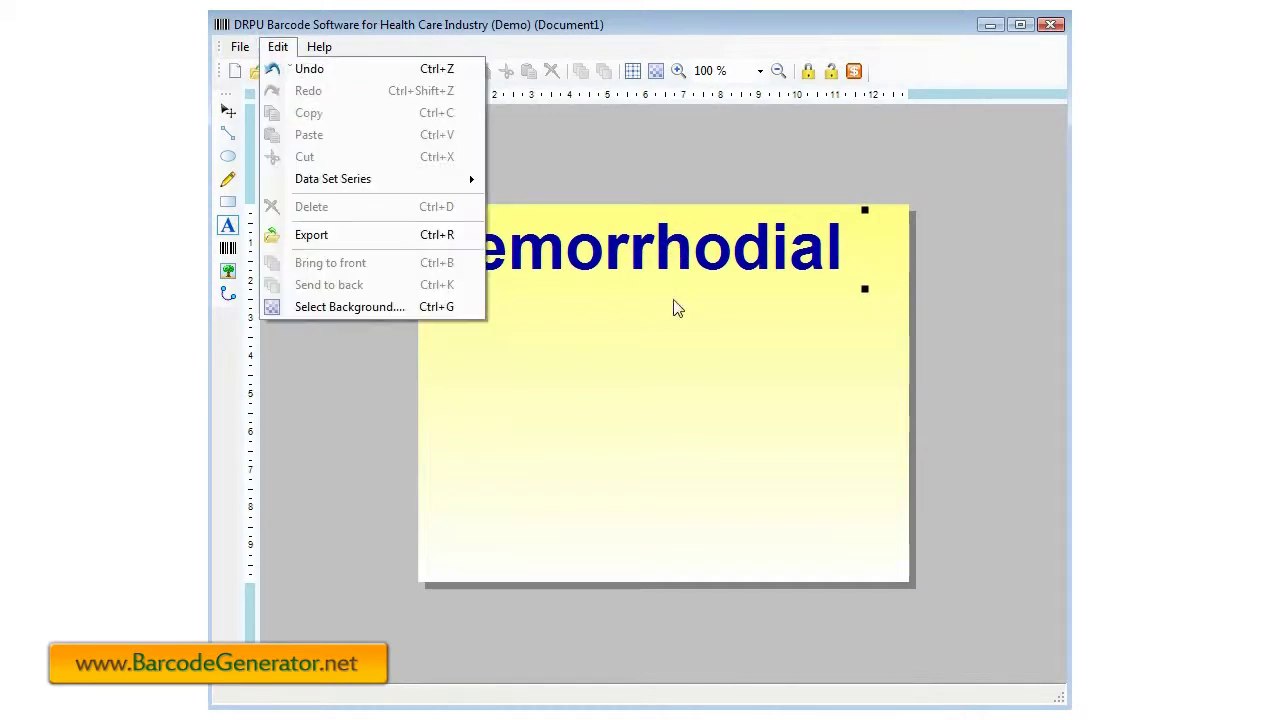
pyautogui.click(641, 250)
pyautogui.click(228, 226)
pyautogui.click(466, 350)
pyautogui.moveTo(475, 360); pyautogui.dragTo(473, 328)
pyautogui.doubleClick(467, 329)
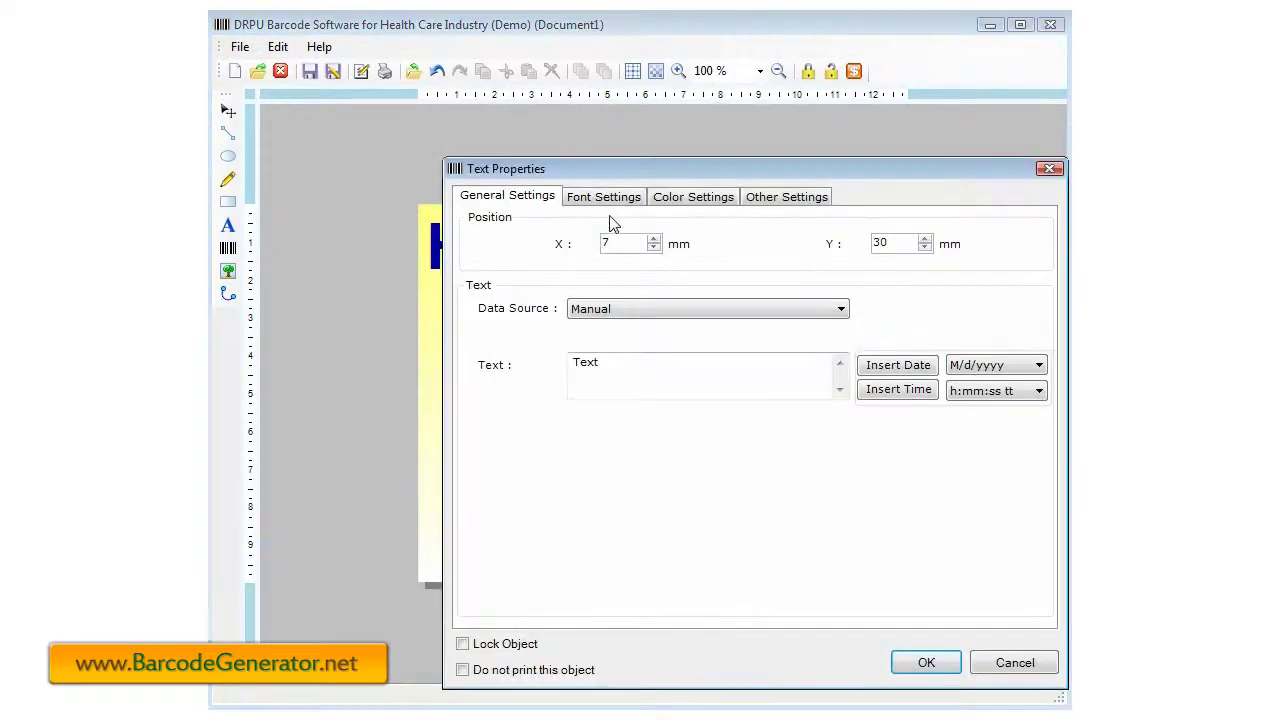
pyautogui.press('Tab')
pyautogui.write('S')
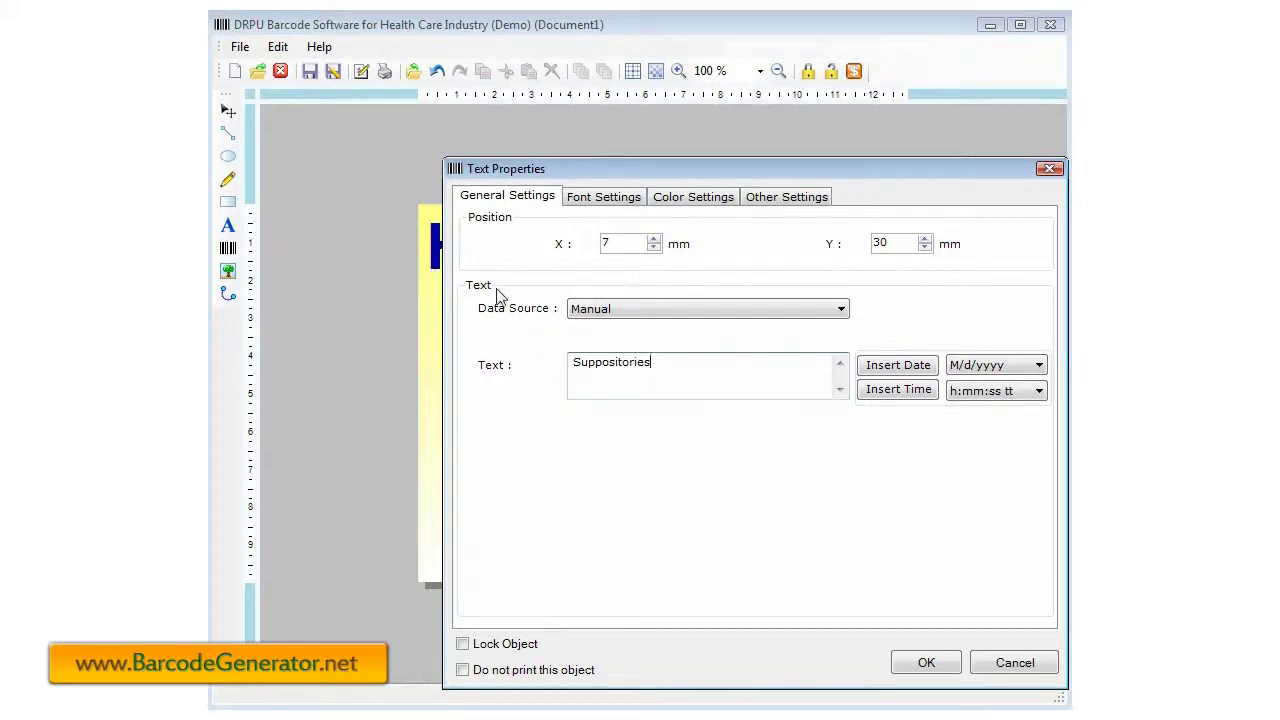
# - Set the "Suppositories" text's style to Bold and its size to 48
pyautogui.click(603, 197)
pyautogui.click(745, 312)
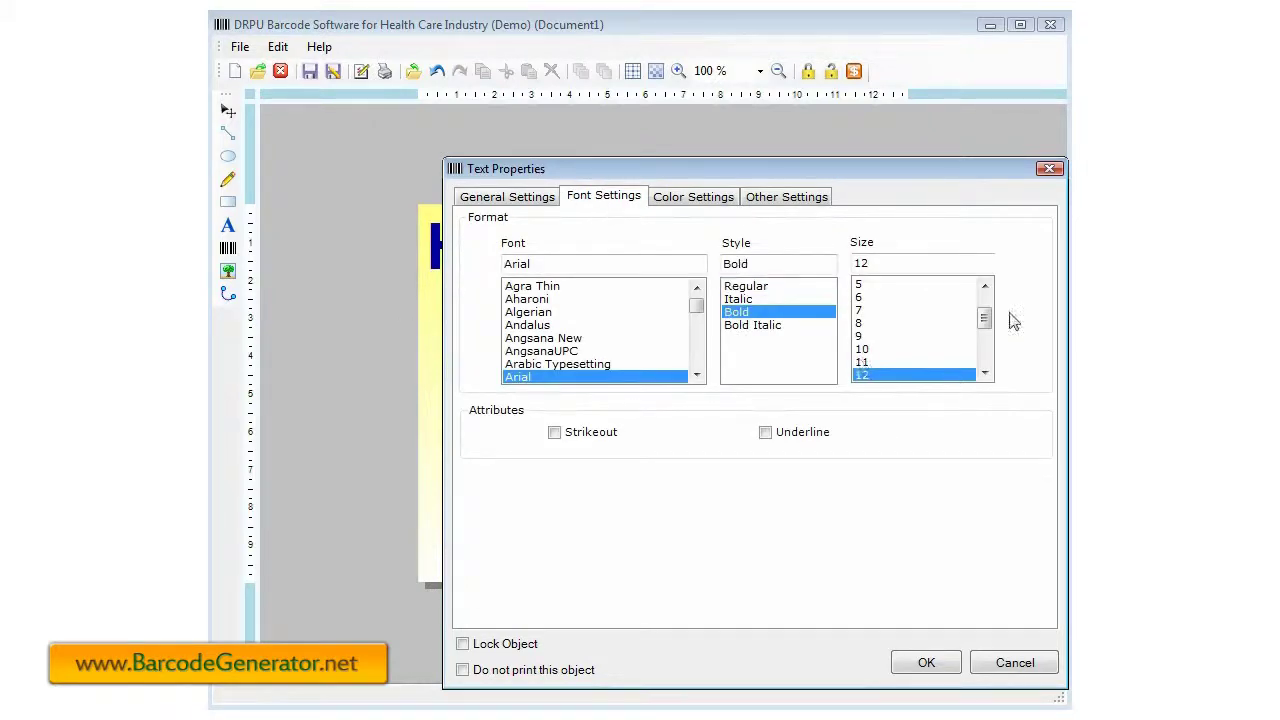
pyautogui.click(987, 369)
pyautogui.click(862, 362)
# - Make the "Suppositories" text solid dark blue and position it directly beneath "Hemorrhodial"
pyautogui.click(693, 197)
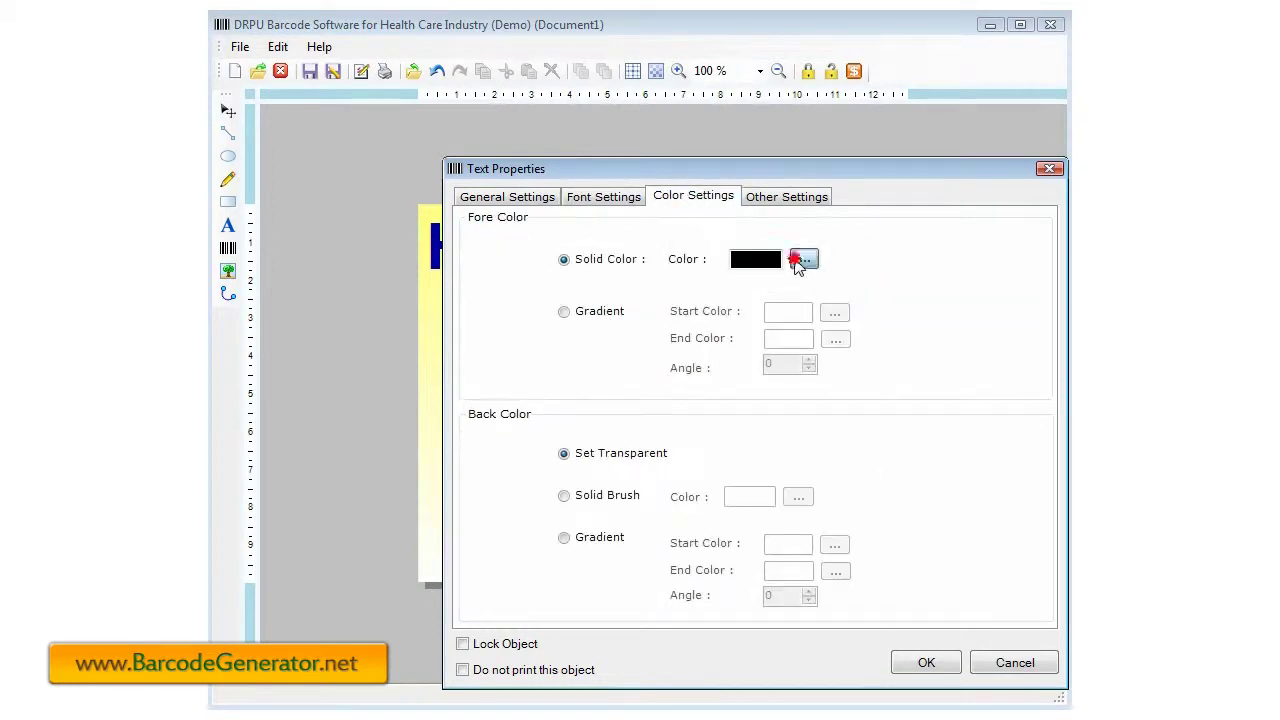
pyautogui.click(801, 260)
pyautogui.click(791, 291)
pyautogui.click(686, 474)
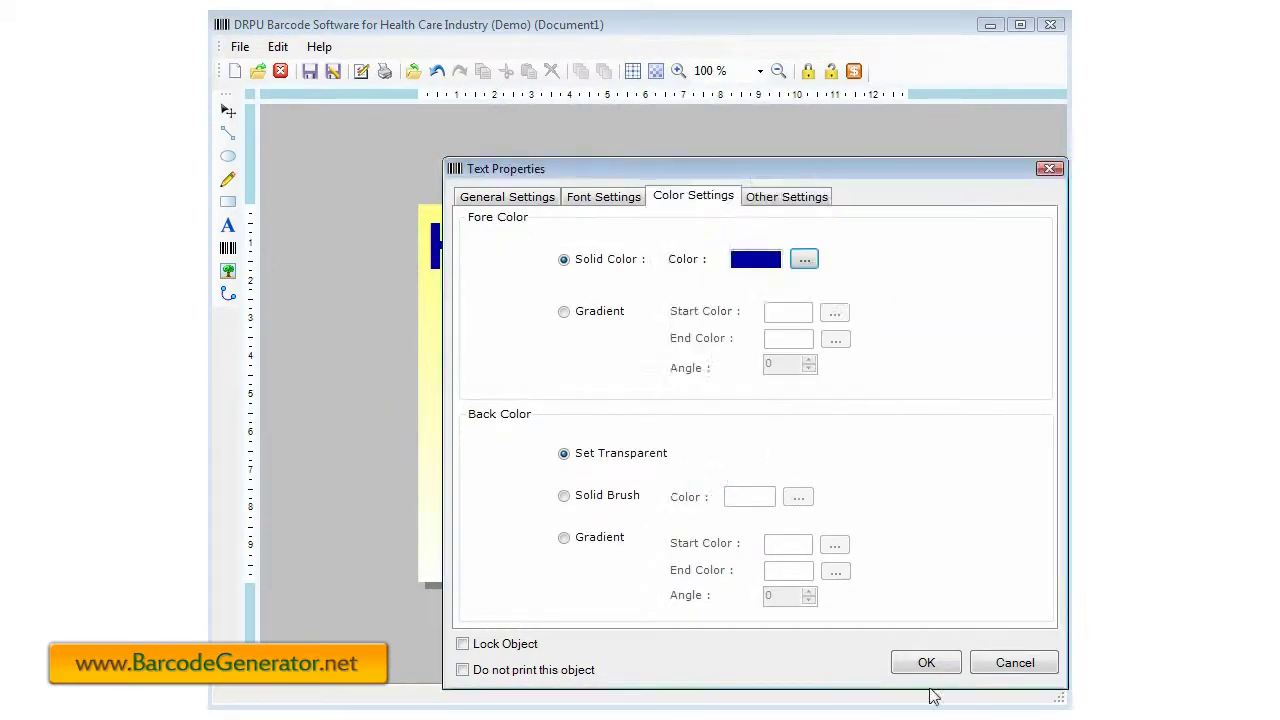
pyautogui.click(920, 663)
pyautogui.moveTo(706, 363); pyautogui.dragTo(662, 317)
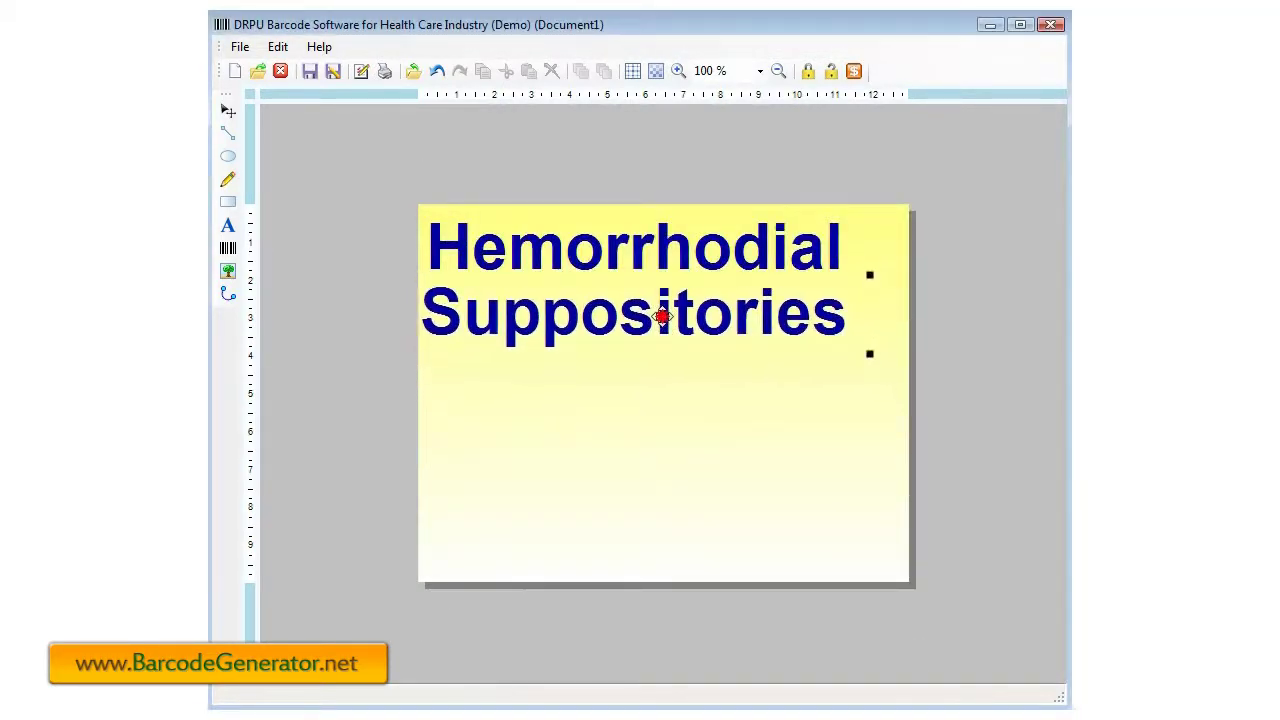
# - Add a text object below the title reading "Temporary relief of burining,itching and discomfort" and center it under "Suppositories"
pyautogui.click(228, 225)
pyautogui.click(466, 403)
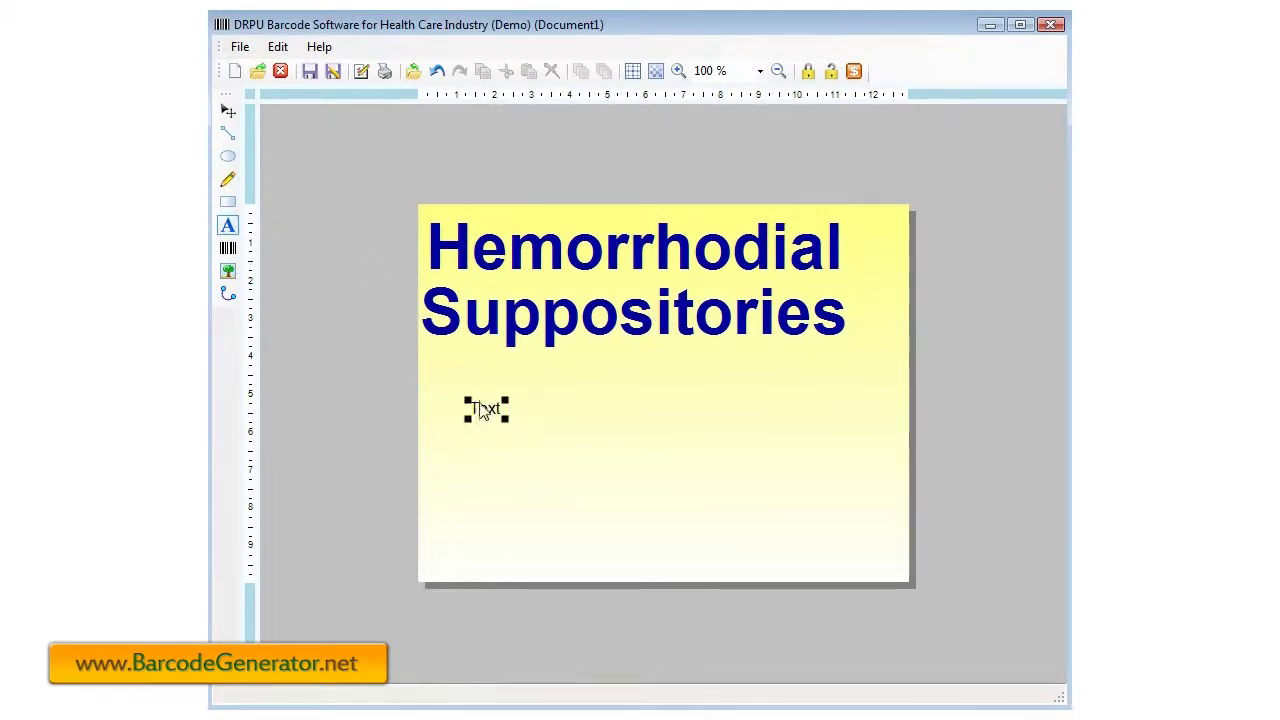
pyautogui.moveTo(492, 420); pyautogui.dragTo(493, 378)
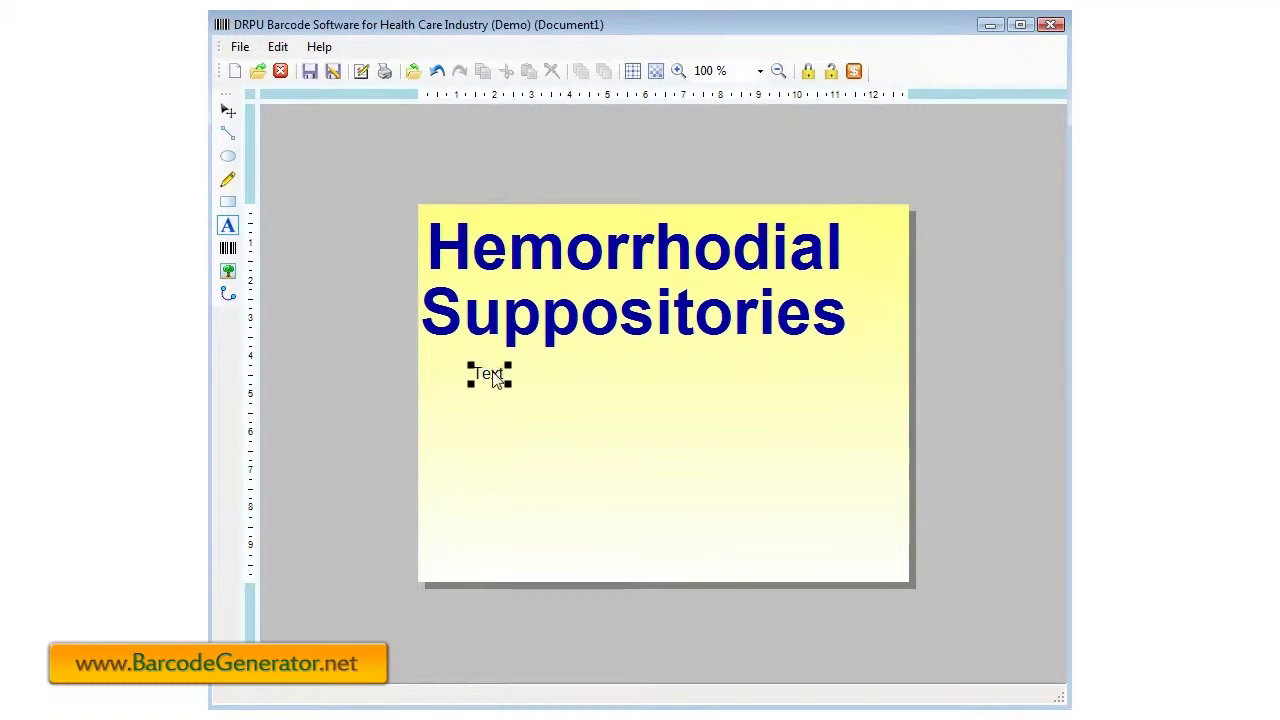
pyautogui.doubleClick(493, 378)
pyautogui.hotkey('ctrl', 'a')
pyautogui.write('Te')
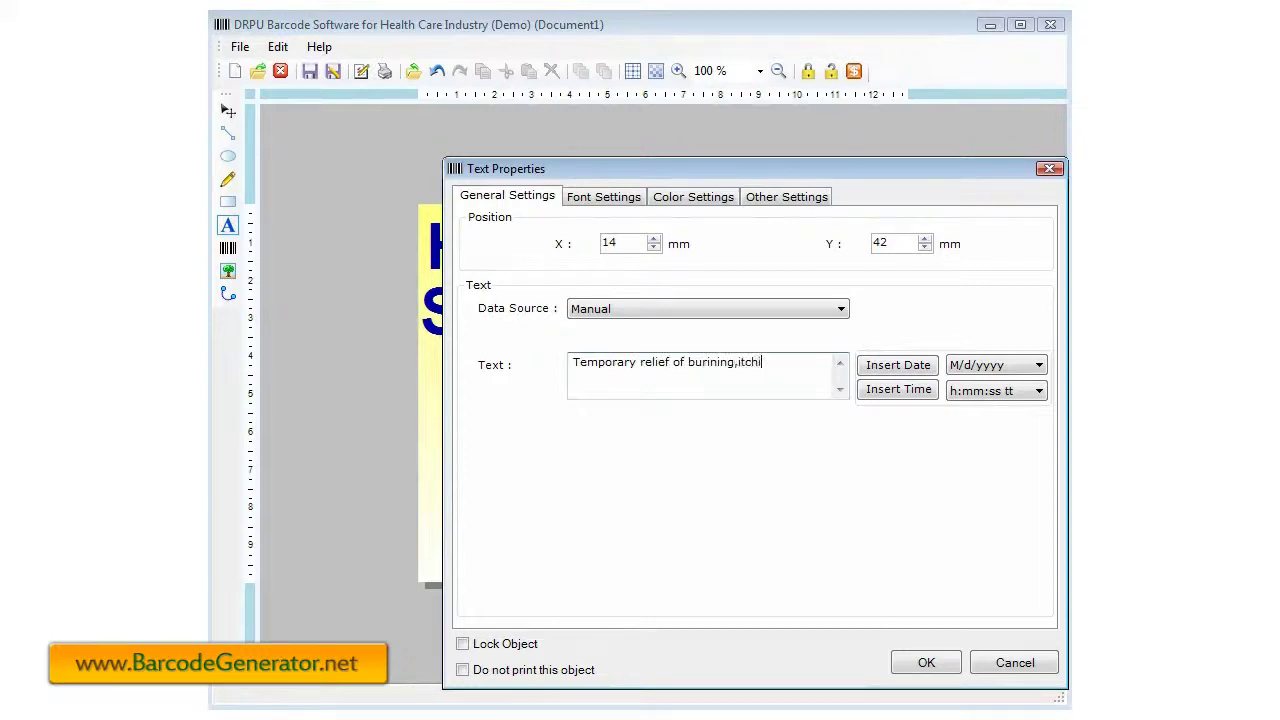
pyautogui.write('omfort')
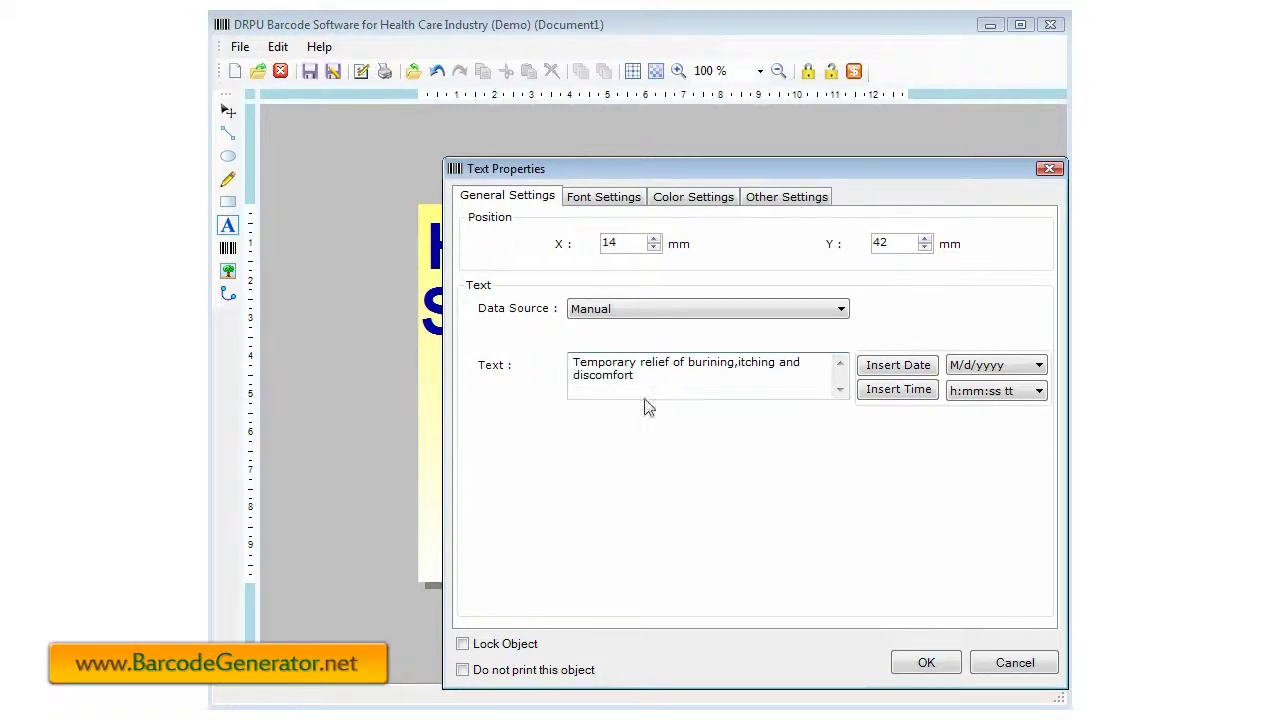
pyautogui.click(900, 663)
pyautogui.click(620, 366)
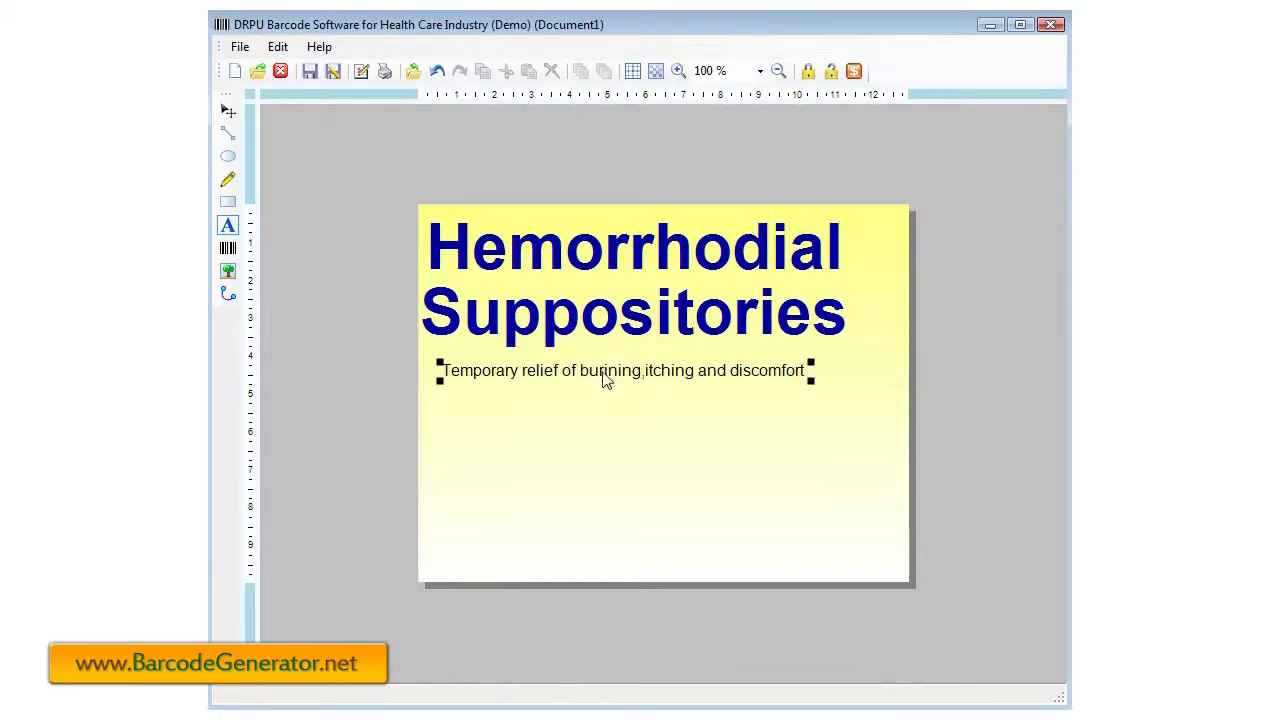
# - Correct "burining" to "burning" in the description line and move the line slightly closer to the title
pyautogui.doubleClick(615, 371)
pyautogui.click(713, 362)
pyautogui.press('BackSpace')
pyautogui.click(923, 663)
pyautogui.moveTo(668, 380); pyautogui.dragTo(666, 371)
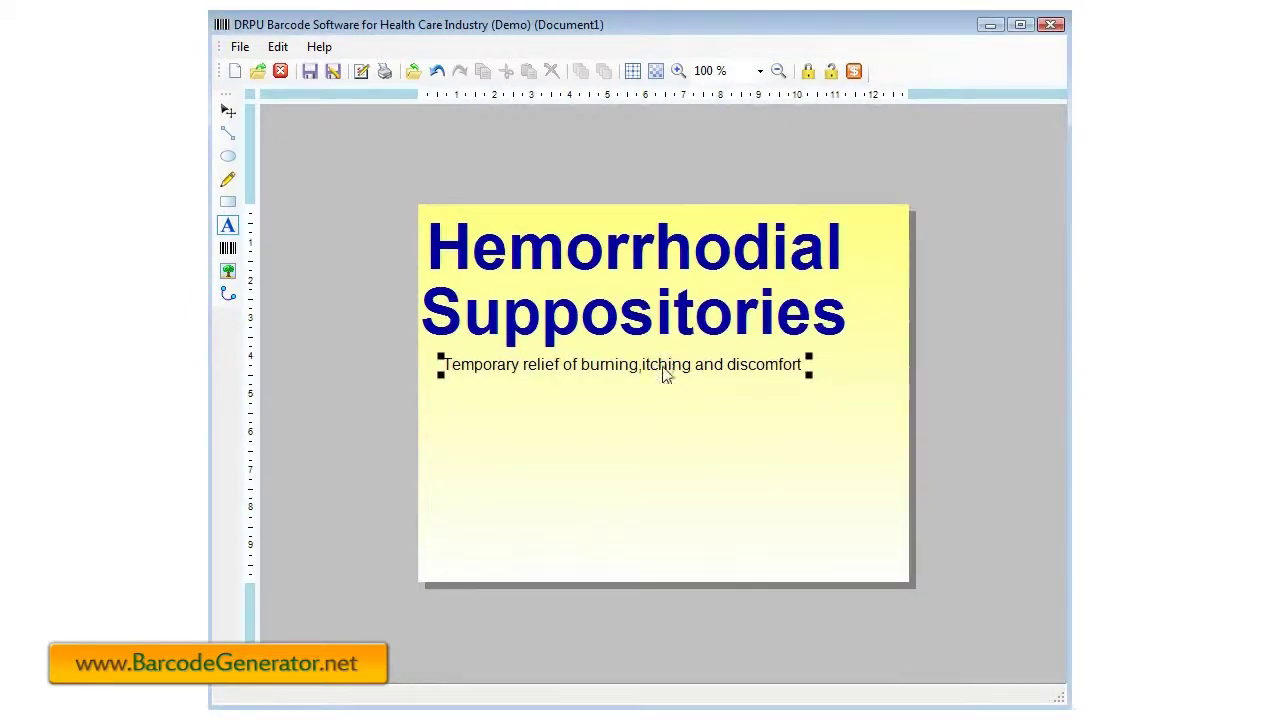
# - Add the text "Shrinks,sweling of irritated hemorrhodial tissues" directly below the first description line
pyautogui.click(228, 248)
pyautogui.click(448, 392)
pyautogui.moveTo(619, 384); pyautogui.dragTo(451, 369)
pyautogui.write('Shrinks,sweling of ir')
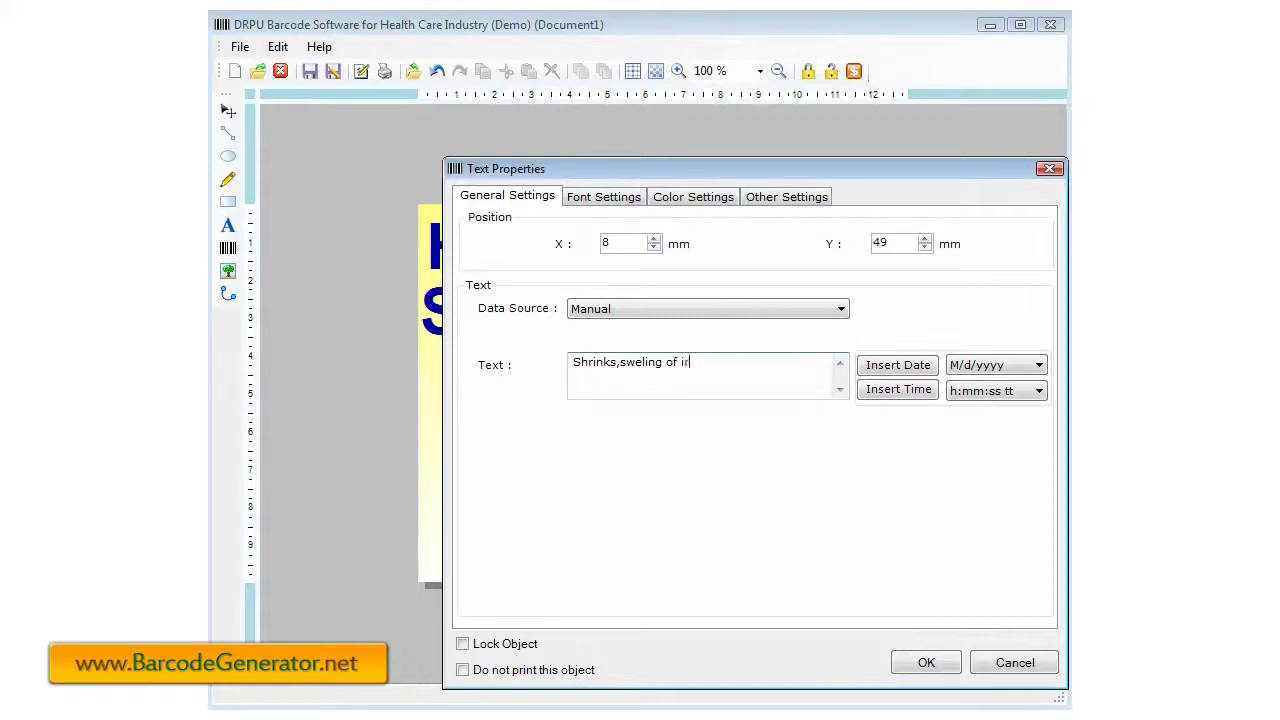
pyautogui.write('hemorrhodial tissues')
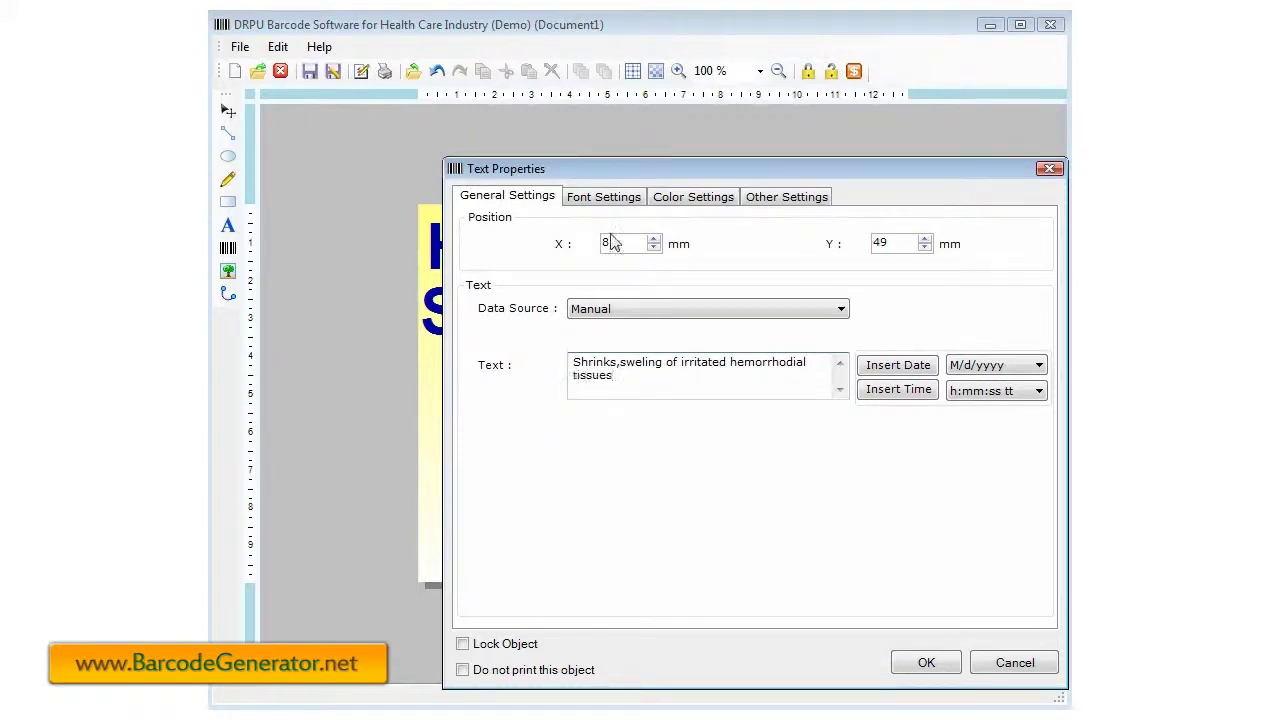
pyautogui.click(907, 664)
pyautogui.moveTo(623, 391); pyautogui.dragTo(610, 387)
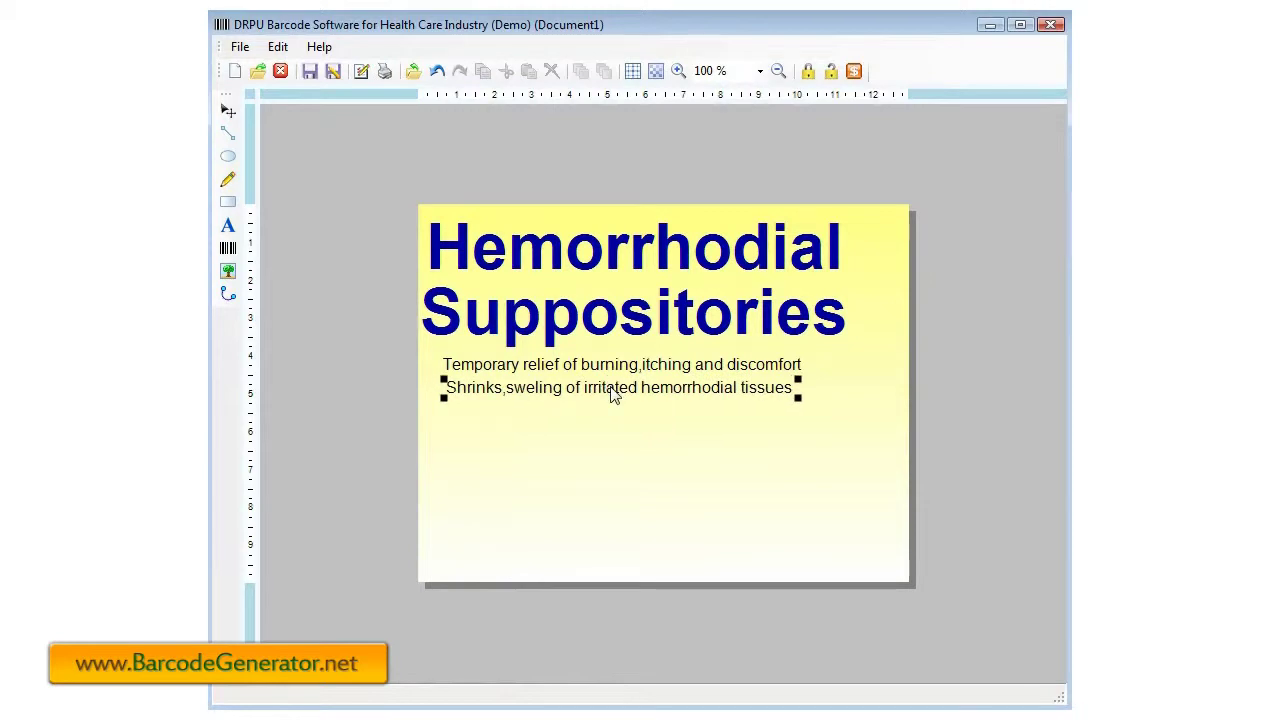
# - Add a text object below the second description line and set its text to "Protect irritated tissues"
pyautogui.click(228, 248)
pyautogui.click(463, 441)
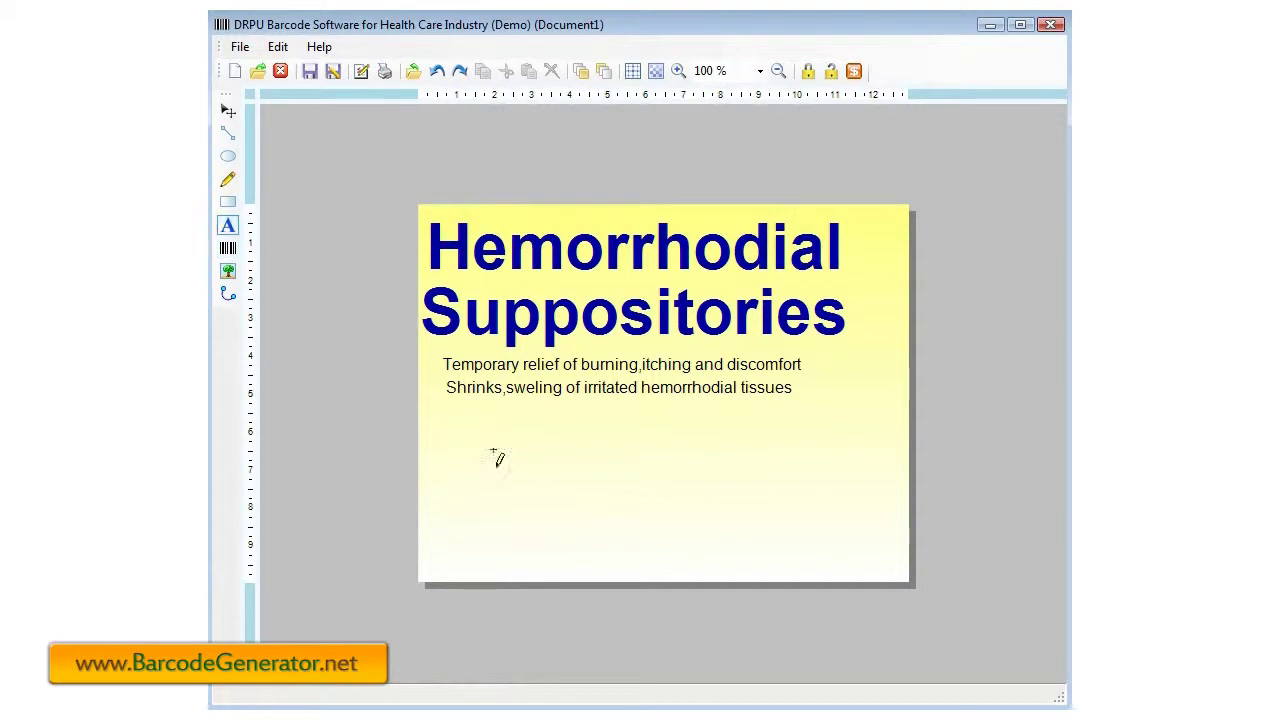
pyautogui.click(460, 410)
pyautogui.doubleClick(468, 415)
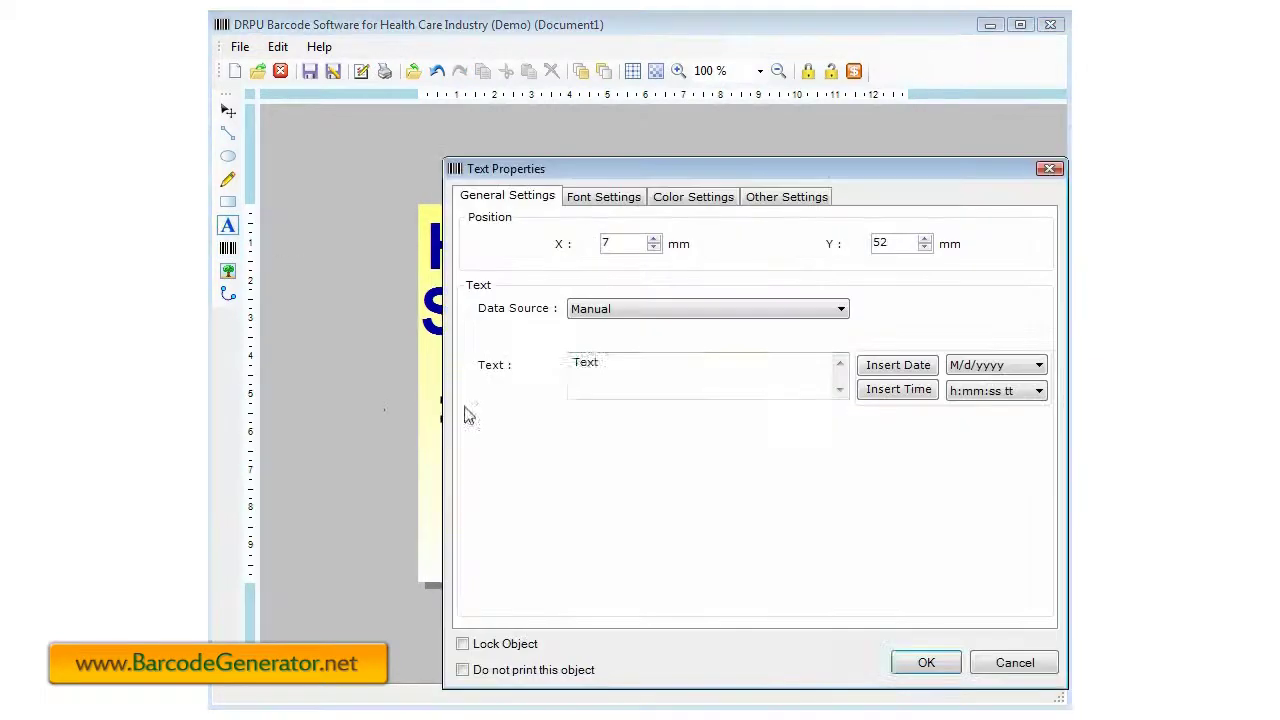
pyautogui.write('Protec')
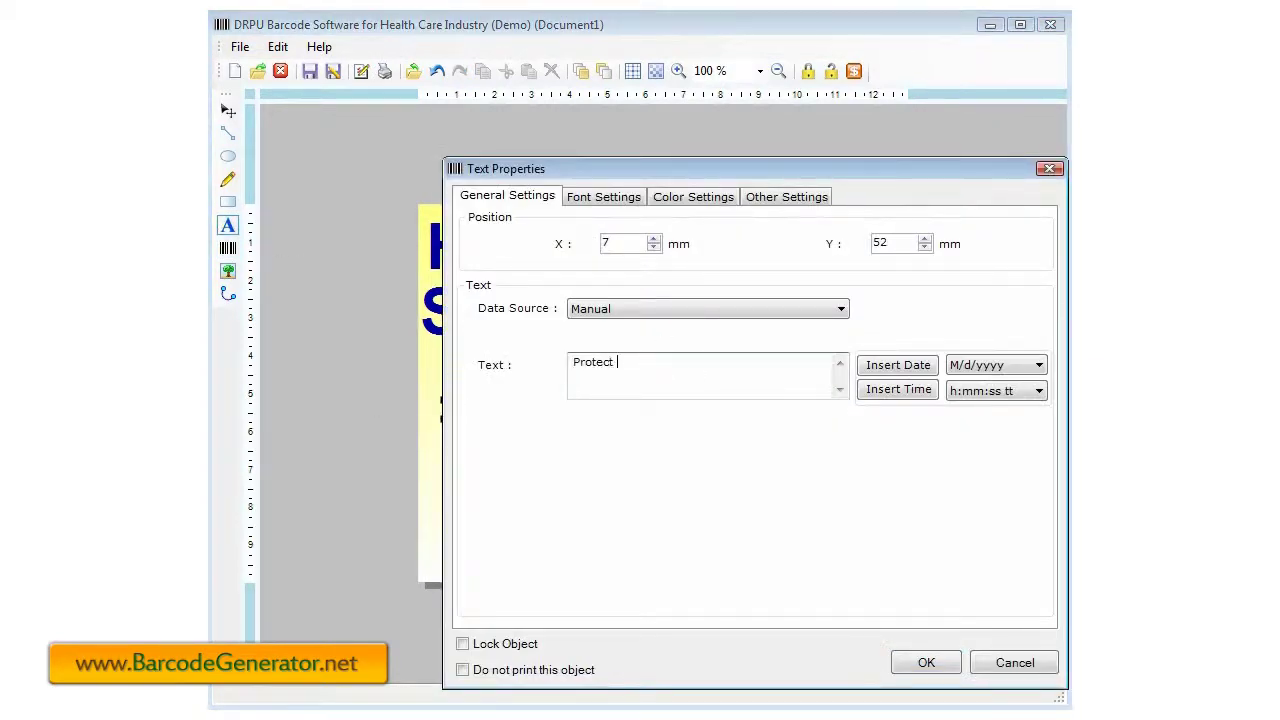
pyautogui.write('t irritated tissues')
pyautogui.click(926, 663)
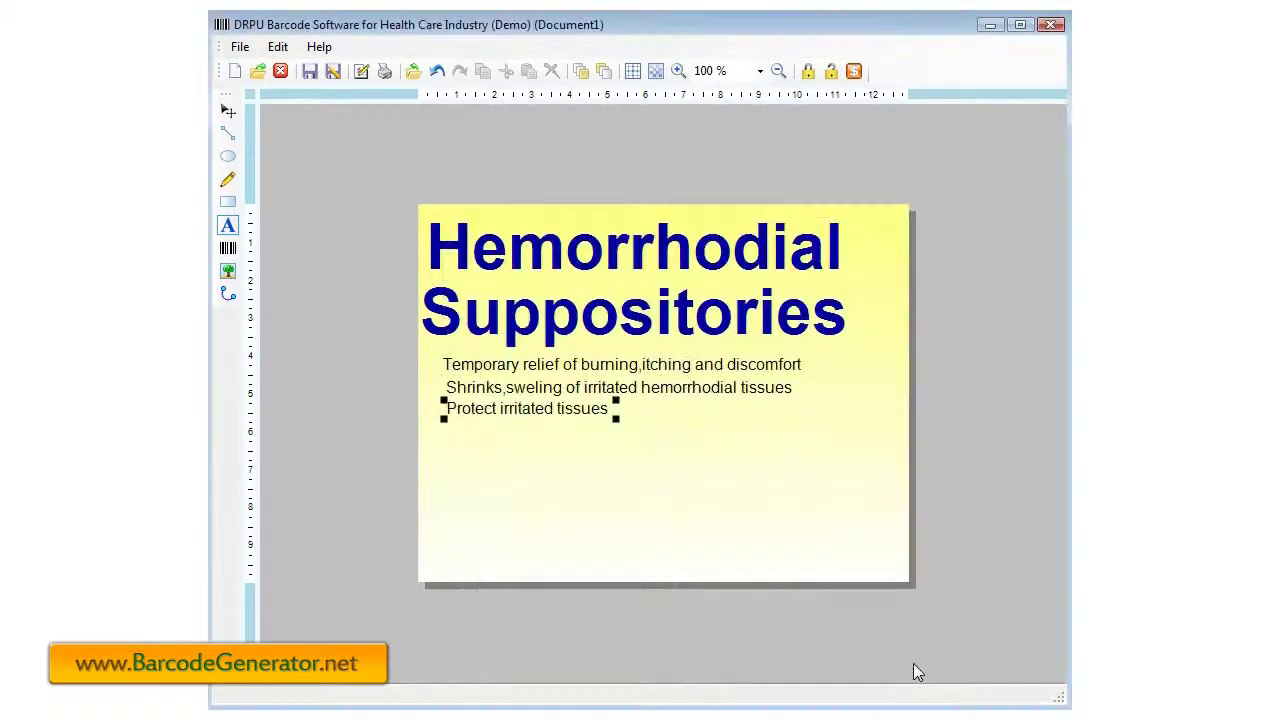
# - Align the second and third description lines with the start of the first line and deselect them
pyautogui.click(527, 390)
pyautogui.click(515, 410)
pyautogui.click(631, 487)
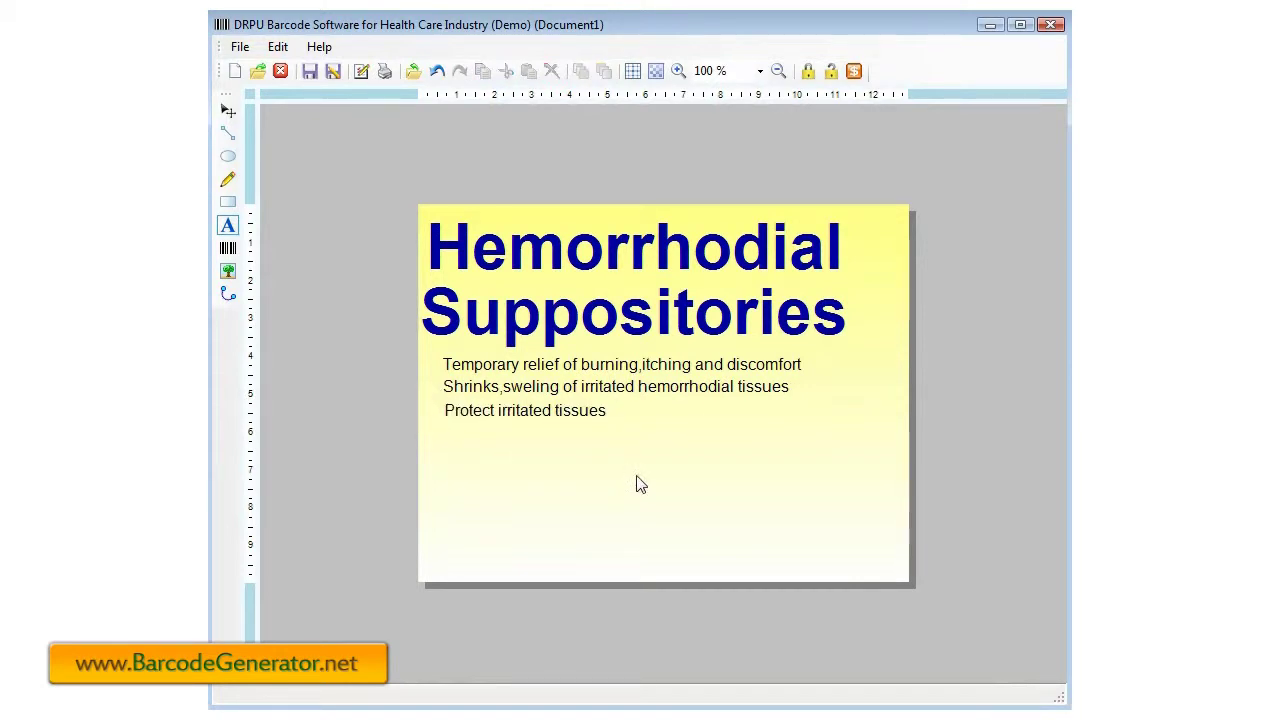
# - Start drawing a rectangle at the label's left edge, below the description lines
pyautogui.click(228, 202)
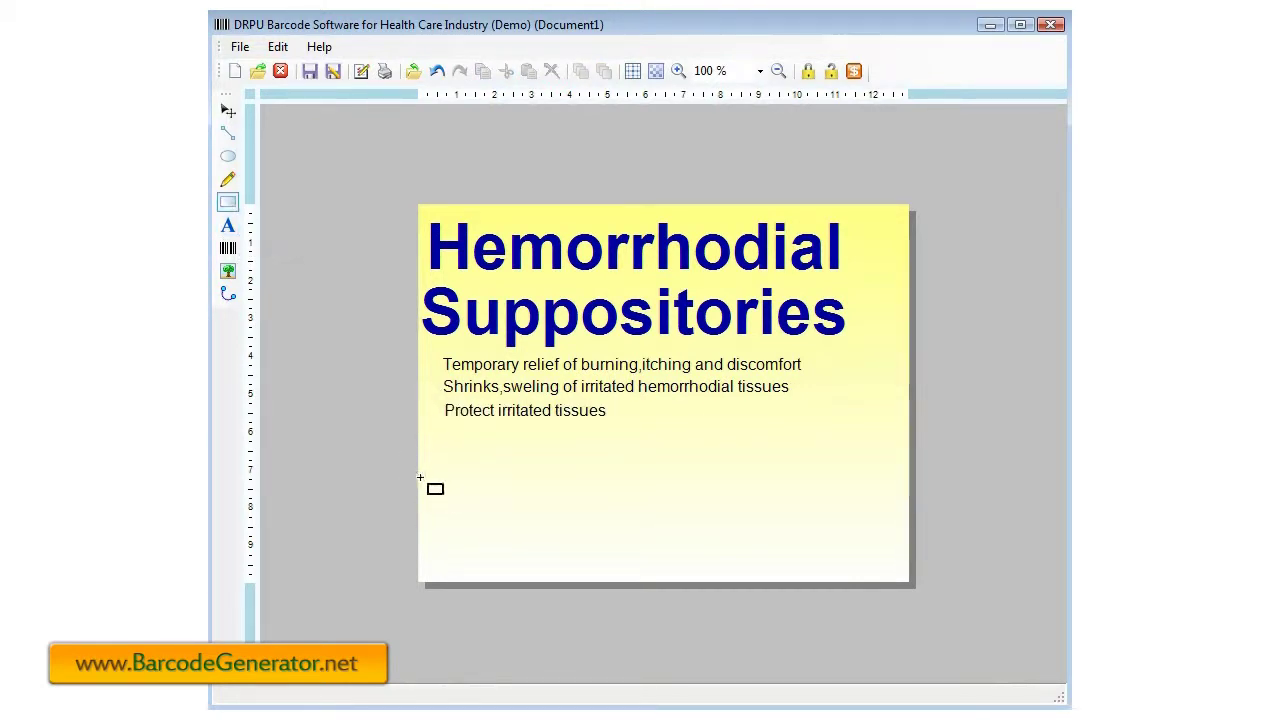